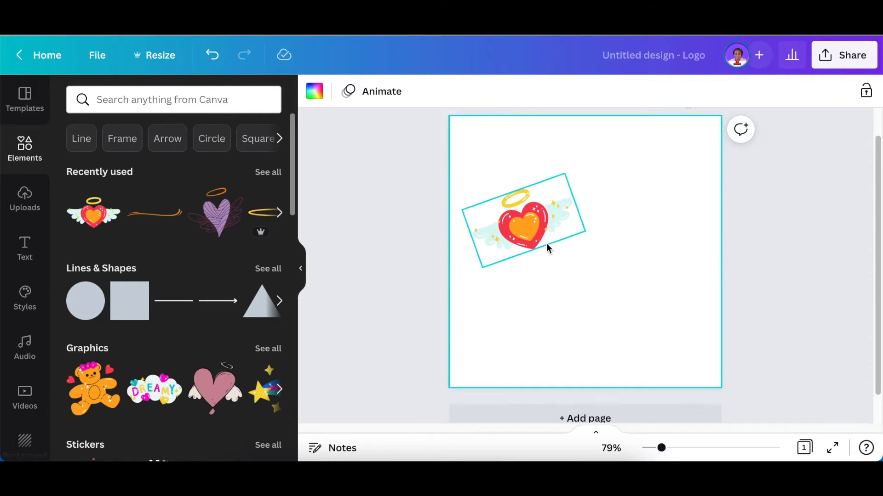
Undo the winged heart's rotation so it stands upright, then add a paragraph text box
key(ctrl+z)
key(ctrl+y)
key(ctrl+z)
key(ctrl+y)
key(ctrl+z)
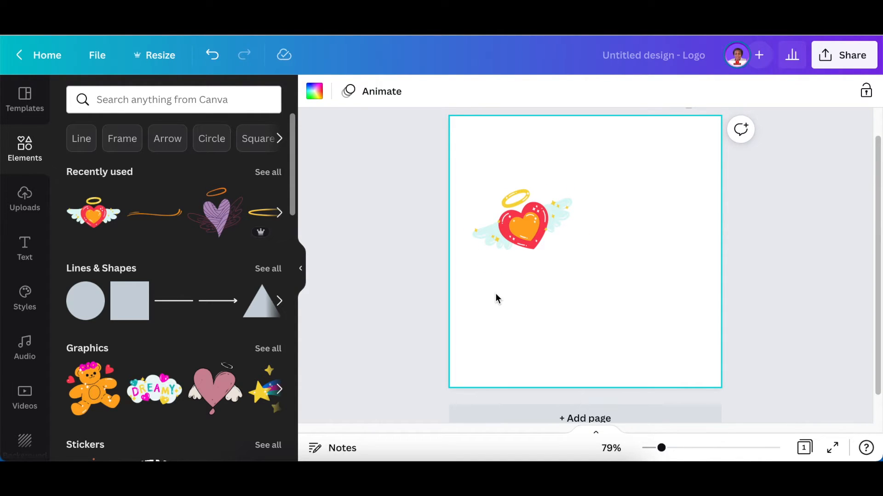
key(t)
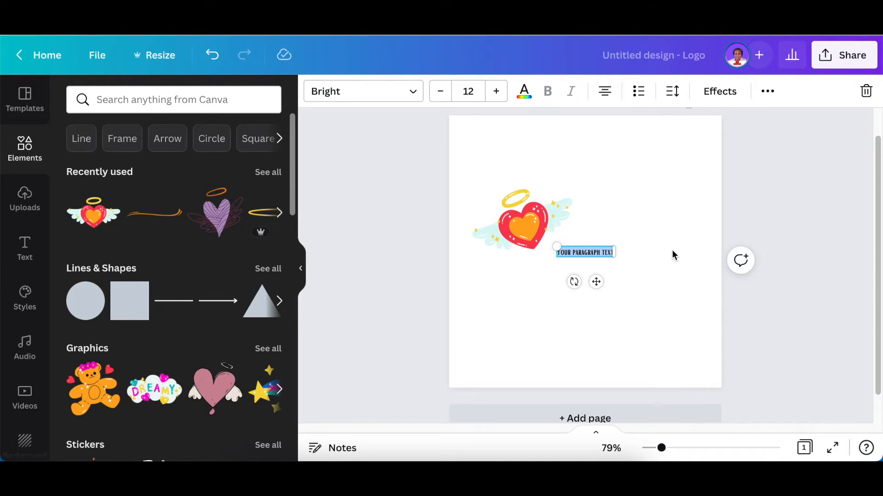
Switch the text to Porcelain, enlarge it, move it right of the heart, and type 'Angel Boutique'
click(363, 91)
click(105, 198)
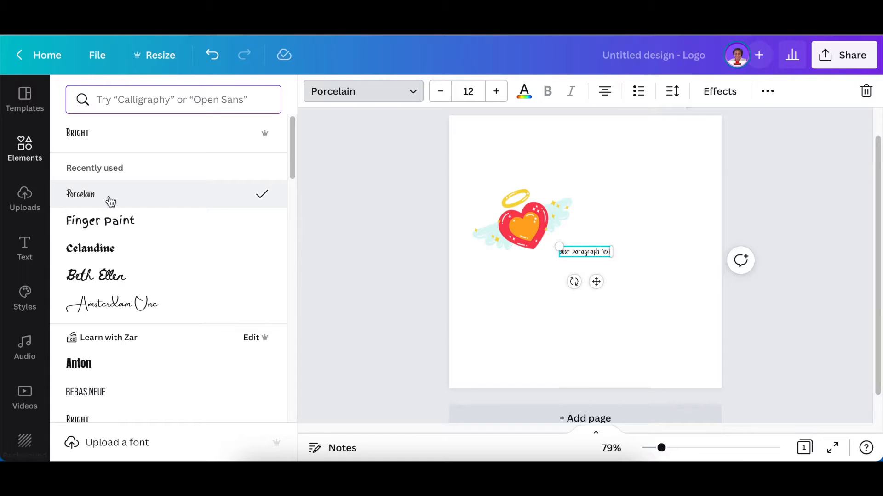
drag(555, 246, 456, 226)
drag(363, 308, 483, 319)
key(Return)
text(Angel Boutique)
Enlarge the title to size 52.5 and nudge it into place beside the heart
drag(549, 220, 615, 189)
click(586, 318)
drag(558, 259, 533, 262)
click(589, 335)
click(553, 258)
key(Right)
key(Right)
key(Escape)
Tilt the winged heart about -24° and make the title text orange
click(327, 244)
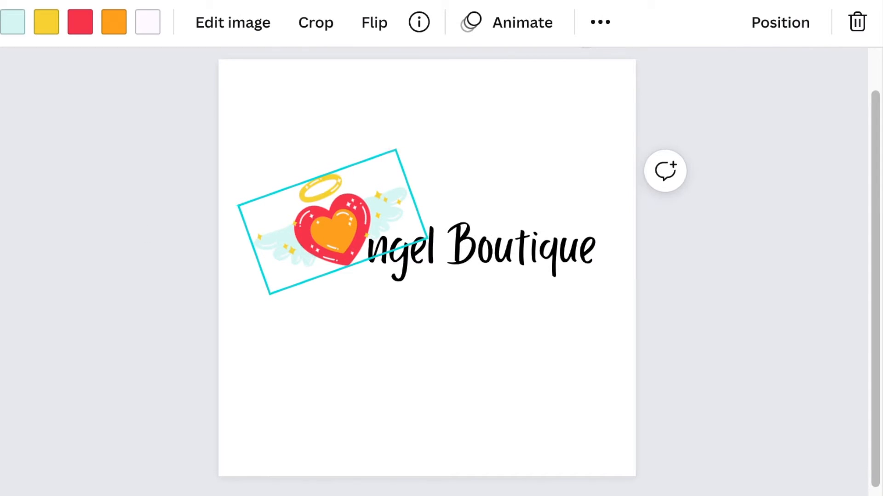
mouse_move(359, 302)
mouse_down()
mouse_move(370, 313)
mouse_move(367, 305)
mouse_up()
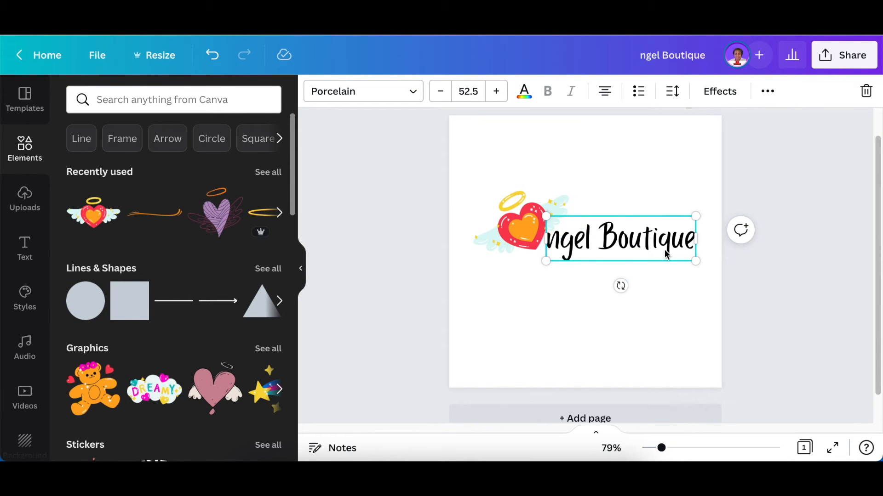
click(524, 92)
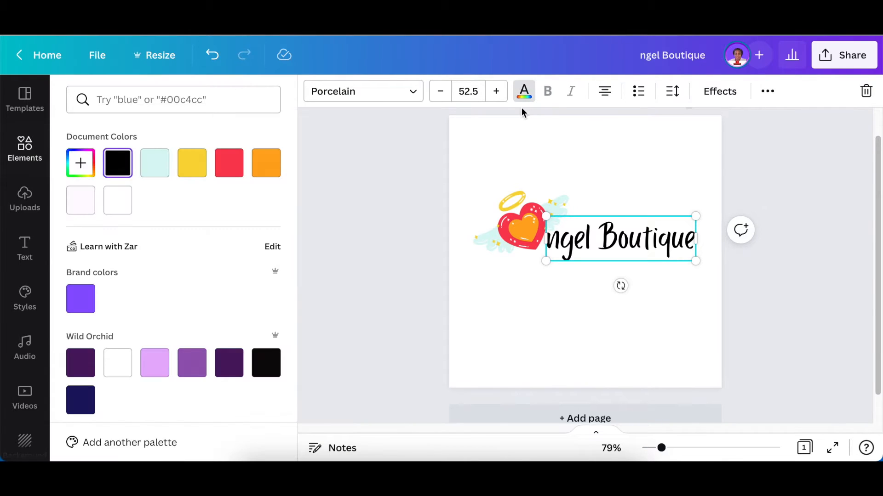
click(265, 163)
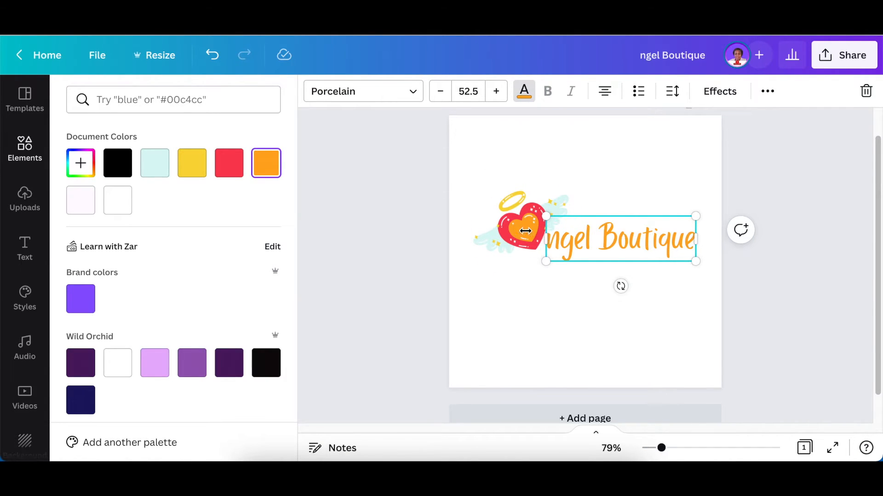
click(416, 247)
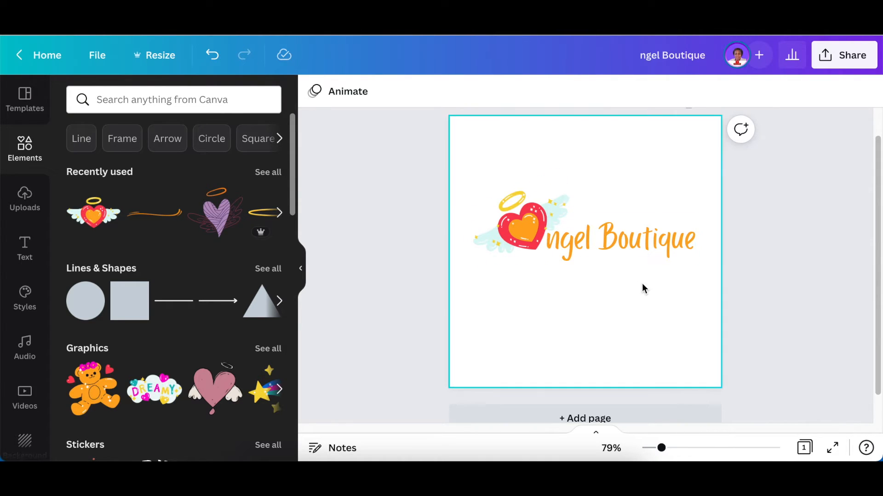
Add another text box, shrink it to size 39.4, and place it below the title
click(604, 295)
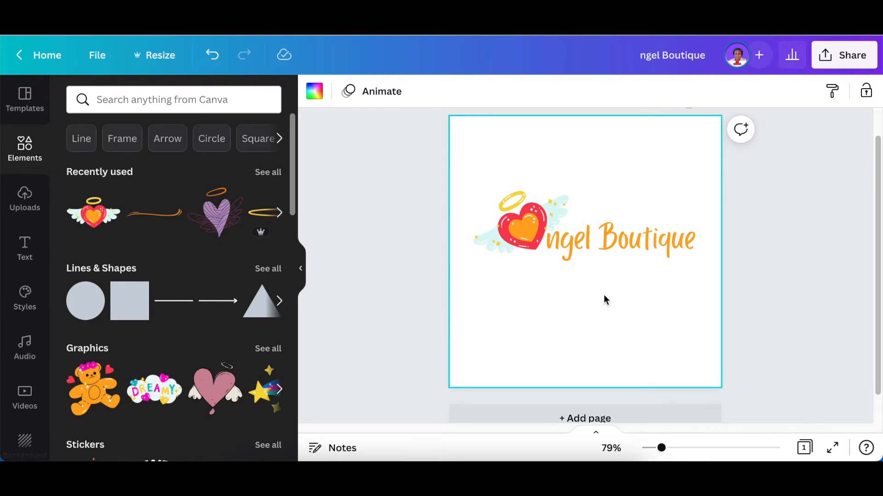
key(t)
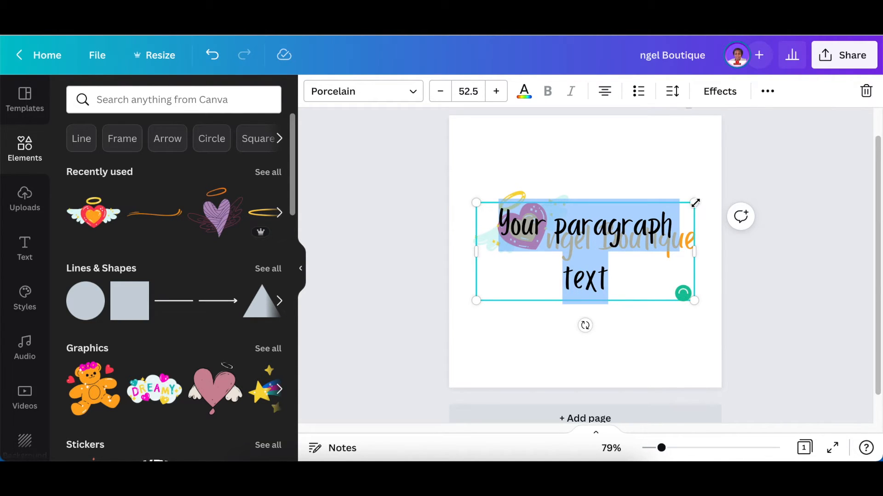
drag(694, 203, 655, 274)
drag(589, 299, 602, 300)
drag(696, 262, 717, 265)
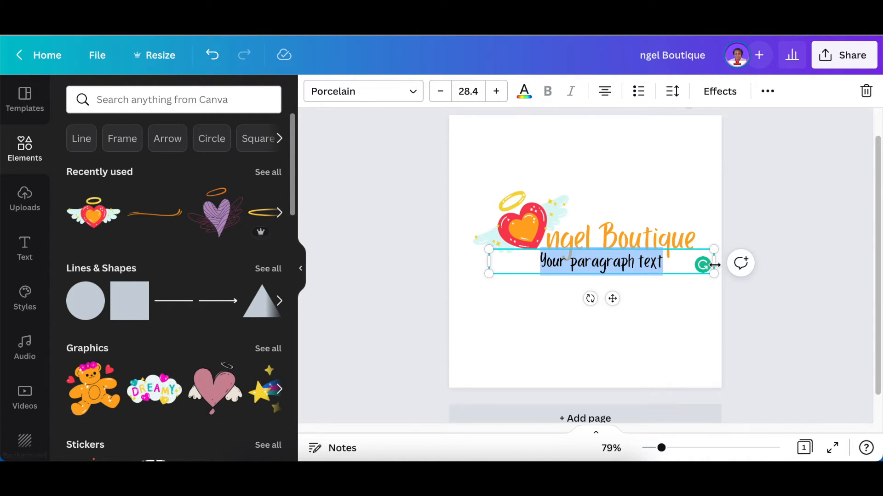
Paste 'Supplier of imported baby wear' into it and centre it under the title
text(Supplier of imported baby wear)
click(415, 191)
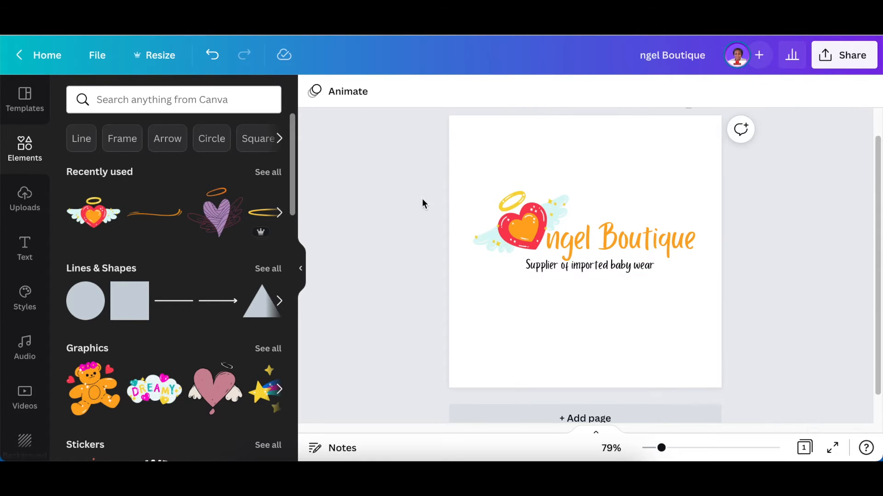
click(570, 269)
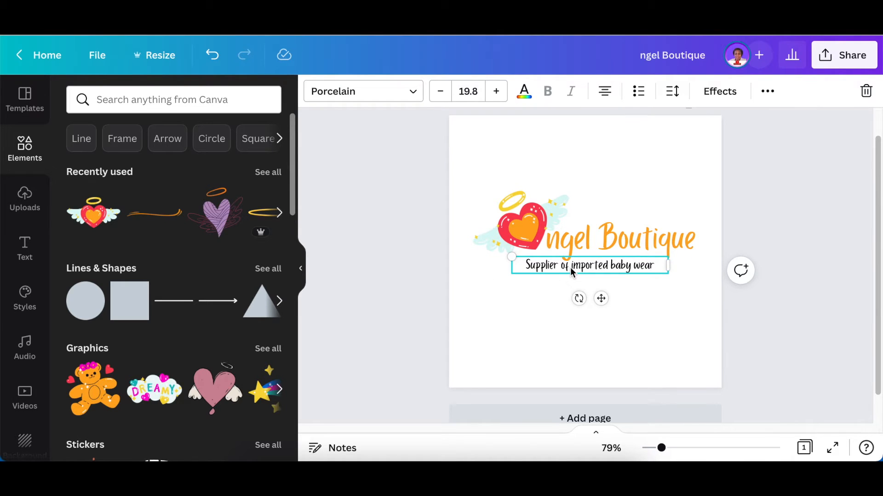
mouse_move(571, 269)
mouse_down()
mouse_move(580, 270)
mouse_move(567, 270)
mouse_up()
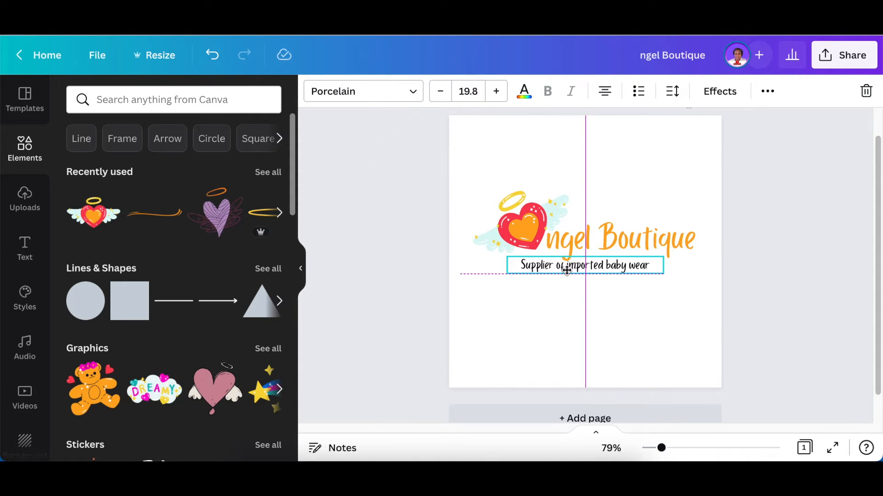
drag(566, 271, 567, 271)
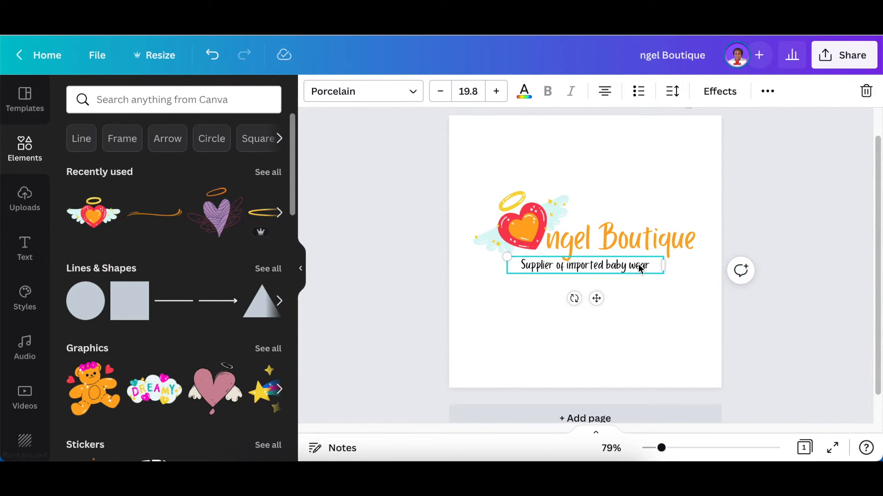
Colour the word 'Supplier' red
double_click(533, 266)
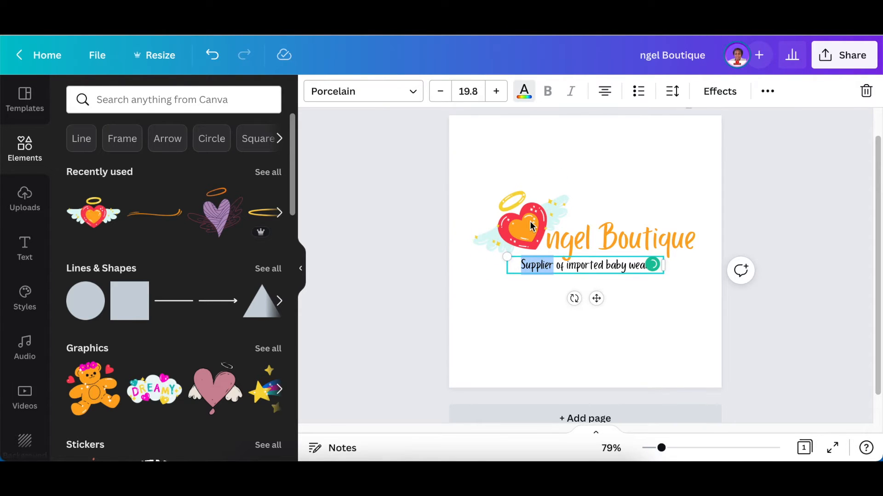
click(524, 91)
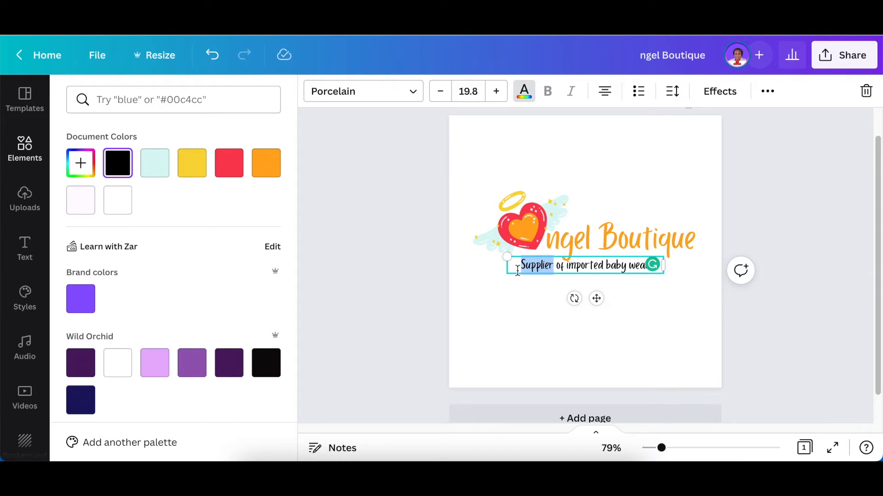
click(233, 168)
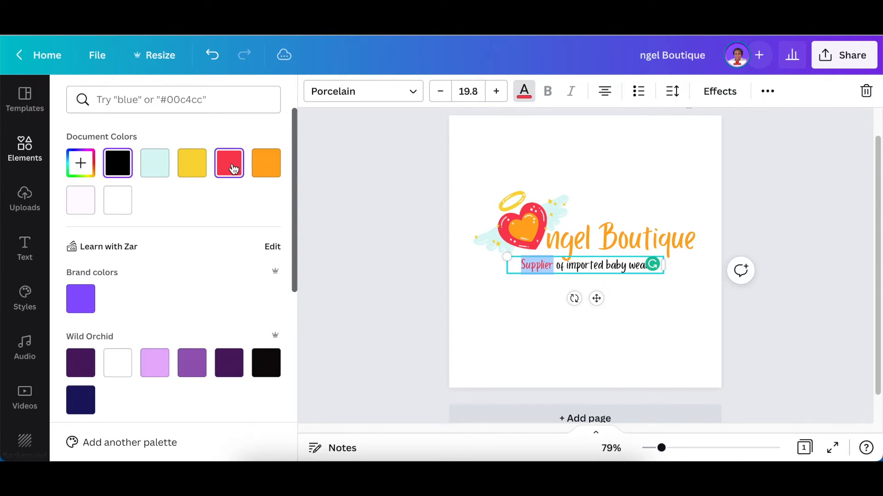
Turn 'of imported baby wear' orange, disabling the Grammarly prompt along the way
drag(557, 269, 628, 269)
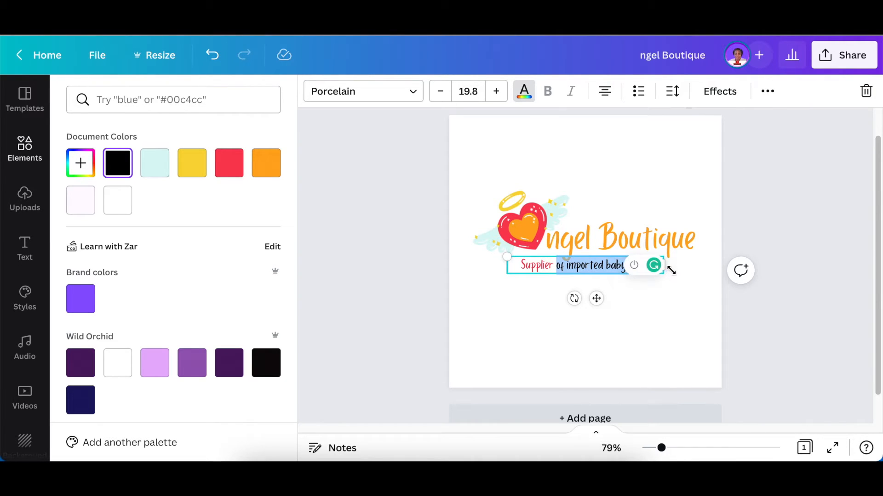
click(635, 269)
click(581, 198)
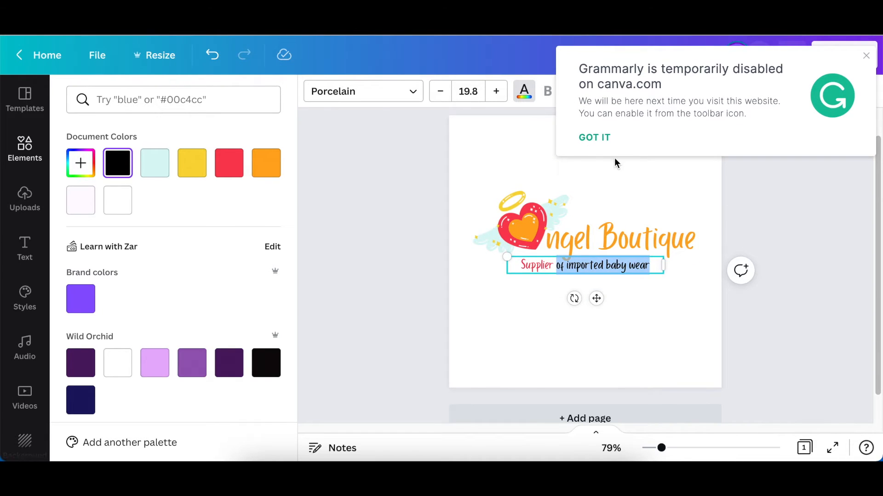
click(598, 140)
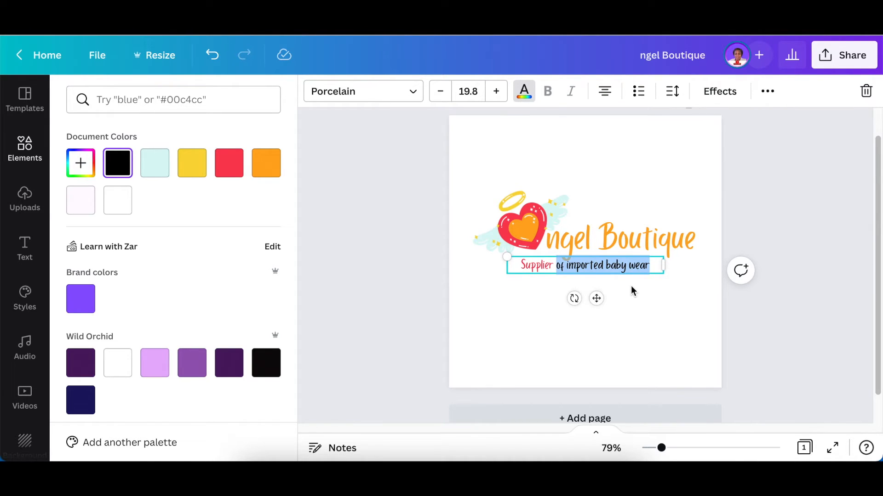
click(265, 164)
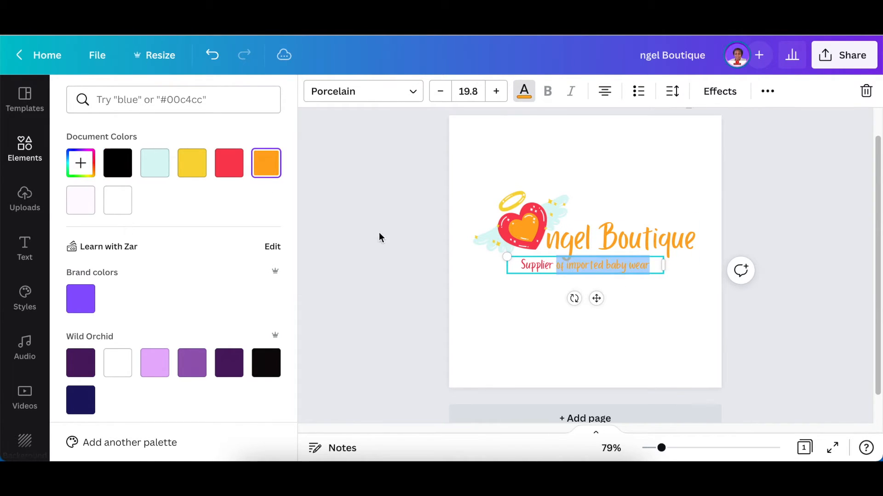
click(399, 244)
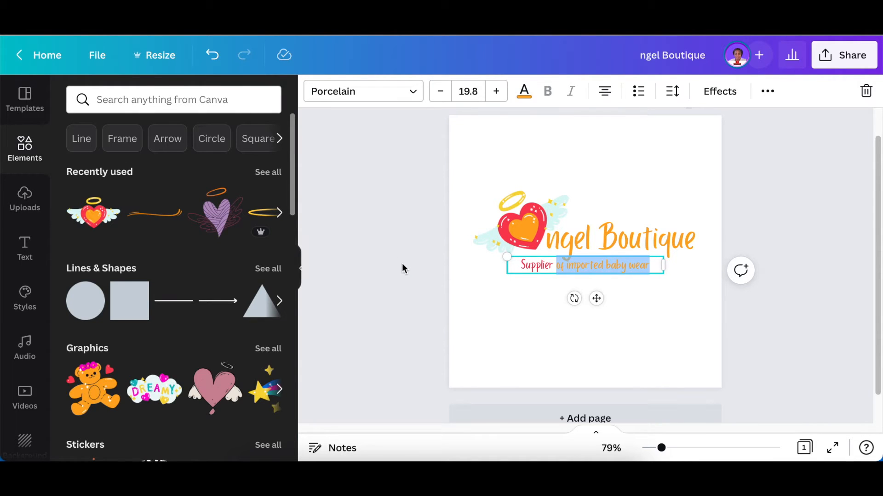
click(407, 274)
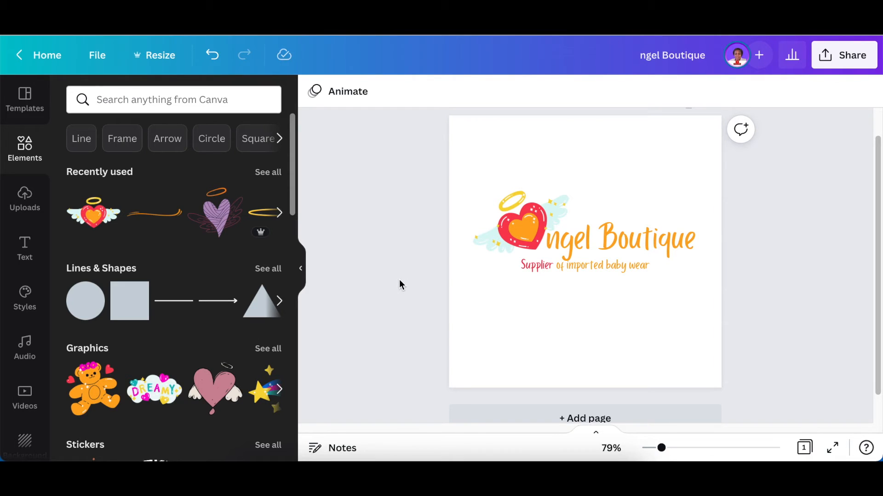
Paste the shop's street address into a new text box, wrapped to two lines under the tagline
key(t)
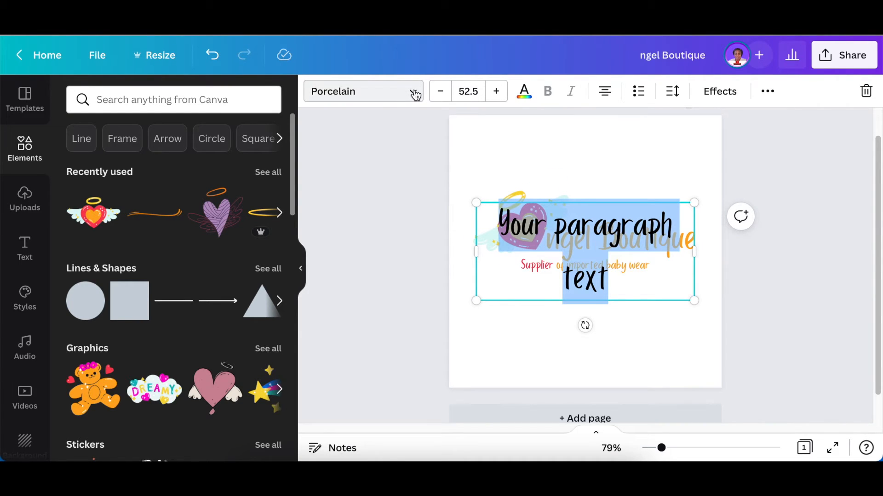
drag(597, 175, 601, 314)
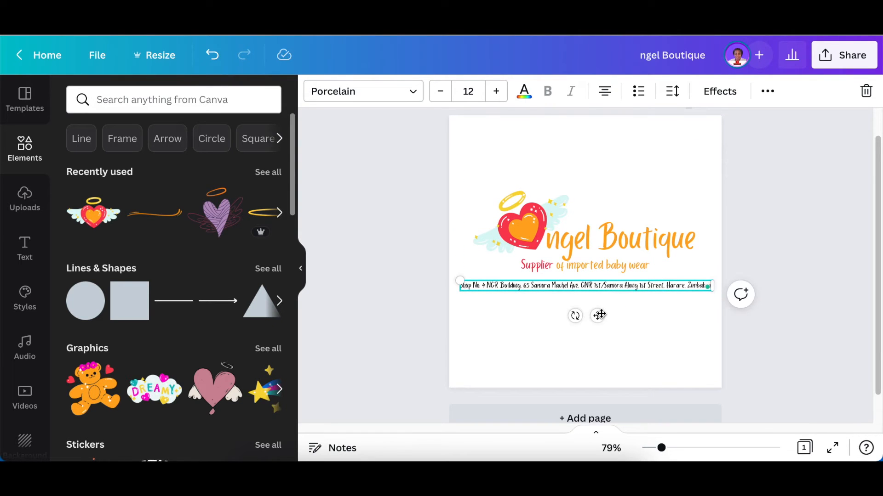
drag(713, 285, 717, 262)
click(745, 309)
click(629, 302)
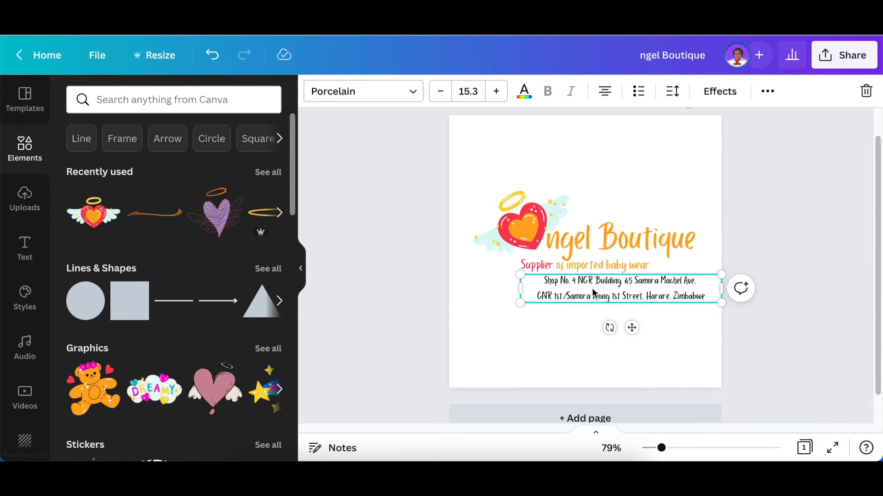
click(454, 302)
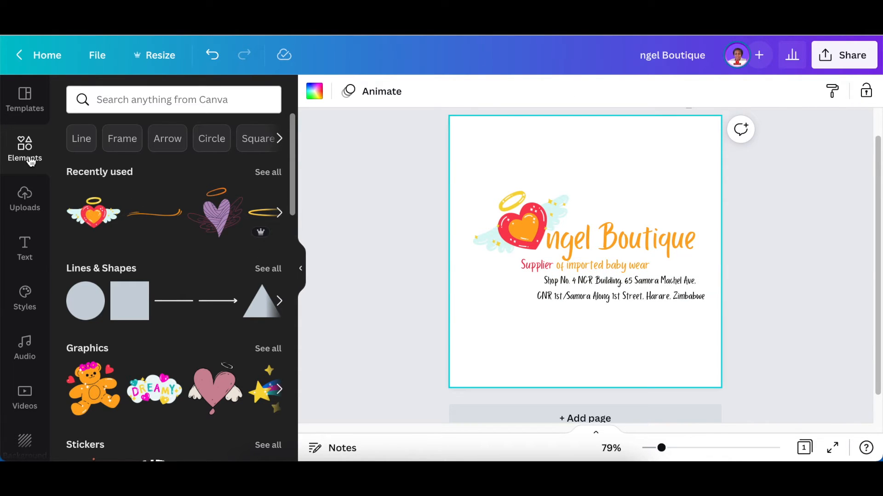
Search Elements for 'address' and add a ring-based location pin shrunk to icon size
click(111, 101)
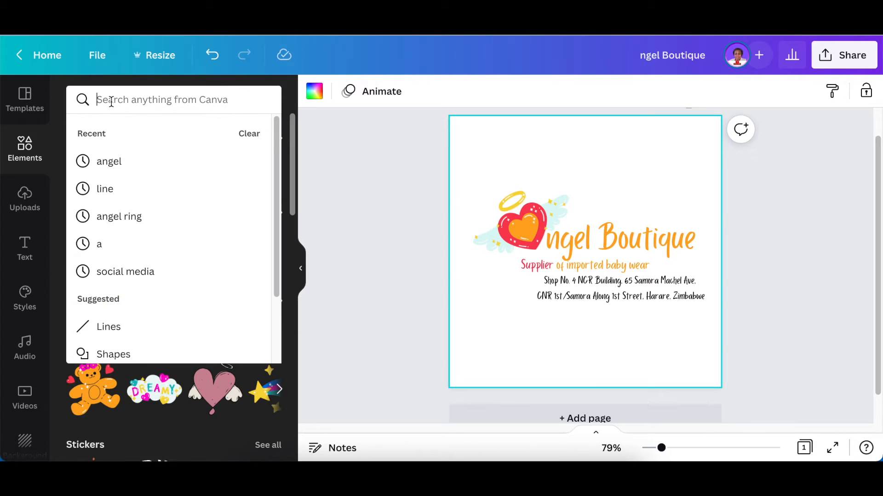
text(address)
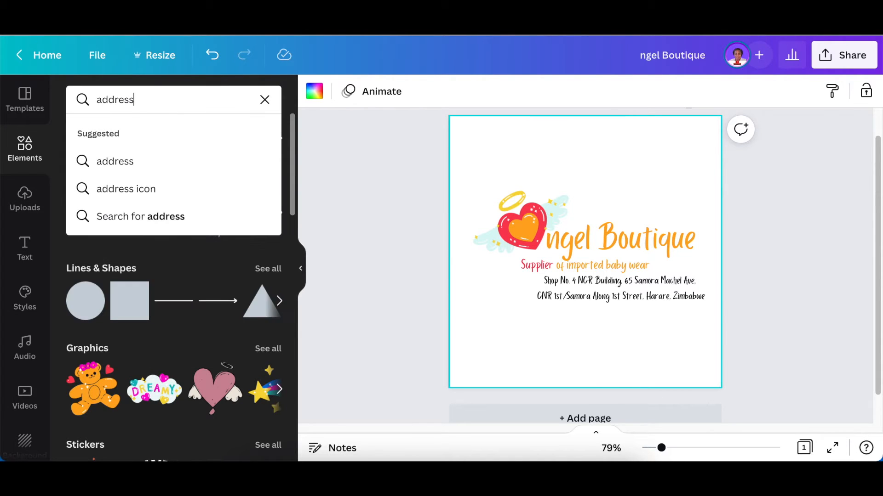
key(Return)
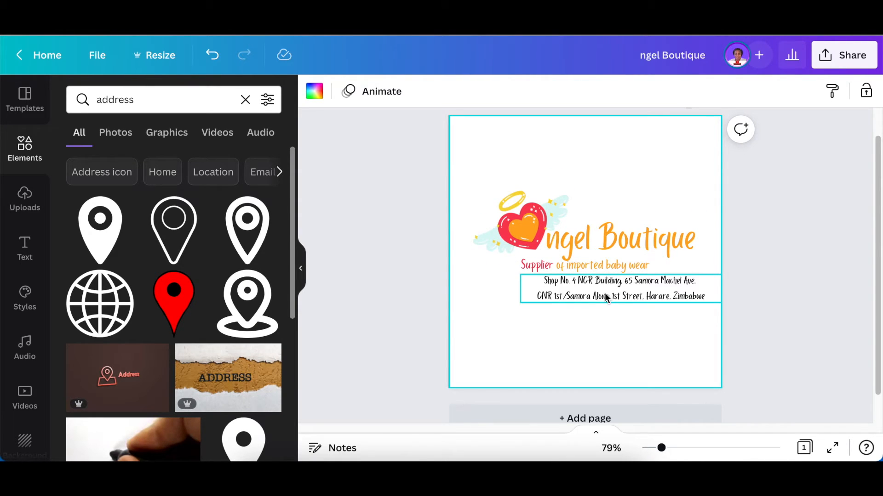
click(248, 303)
drag(608, 205, 493, 246)
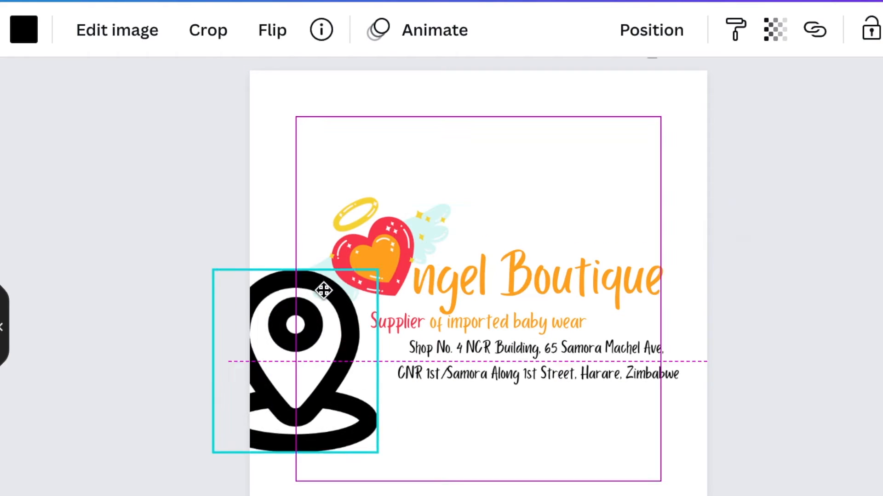
drag(324, 290, 271, 400)
drag(262, 433, 378, 370)
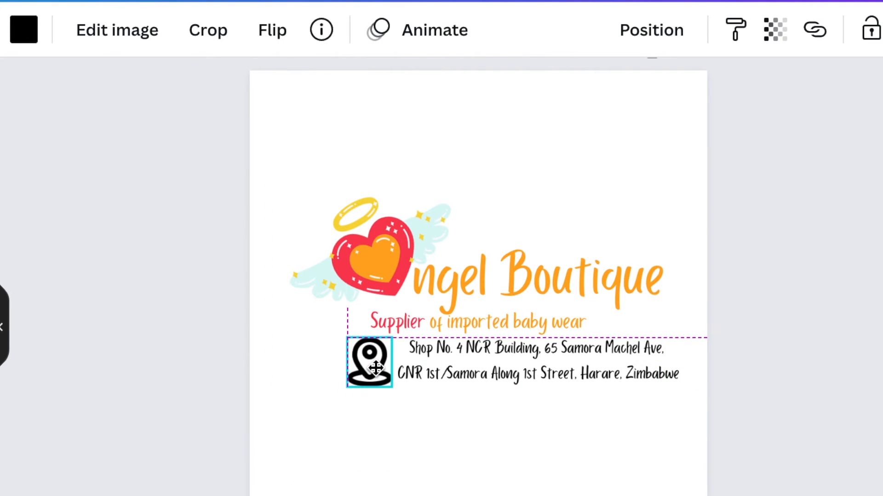
Line up the location pin and the address text side by side
click(479, 372)
drag(479, 376, 477, 376)
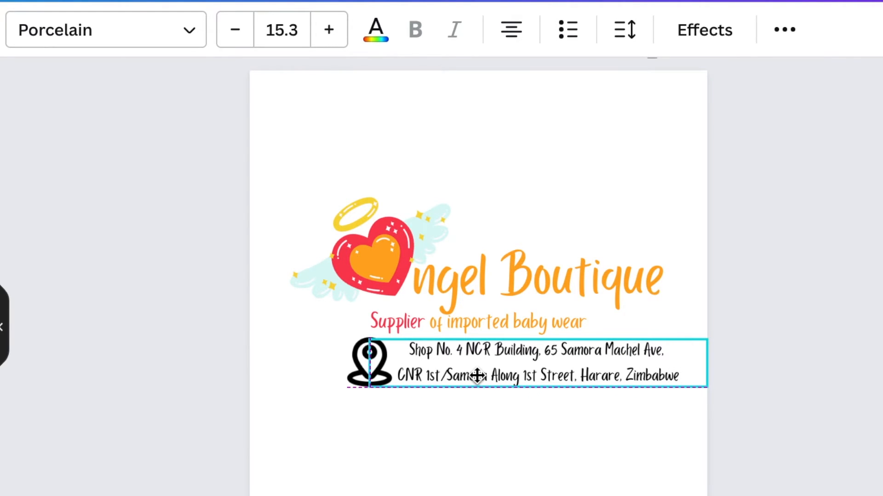
drag(477, 376, 477, 376)
click(272, 392)
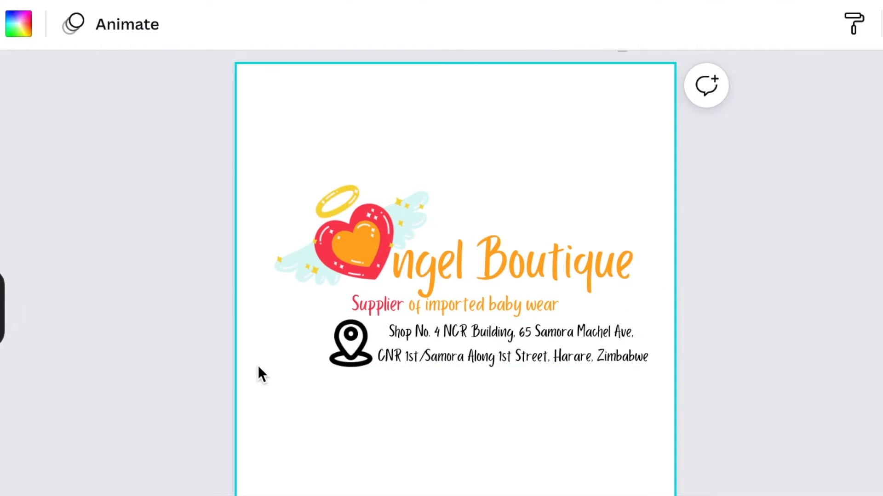
click(346, 344)
drag(346, 343, 329, 344)
drag(437, 353, 421, 349)
click(602, 425)
Duplicate the address text and place the copy below the original
click(575, 355)
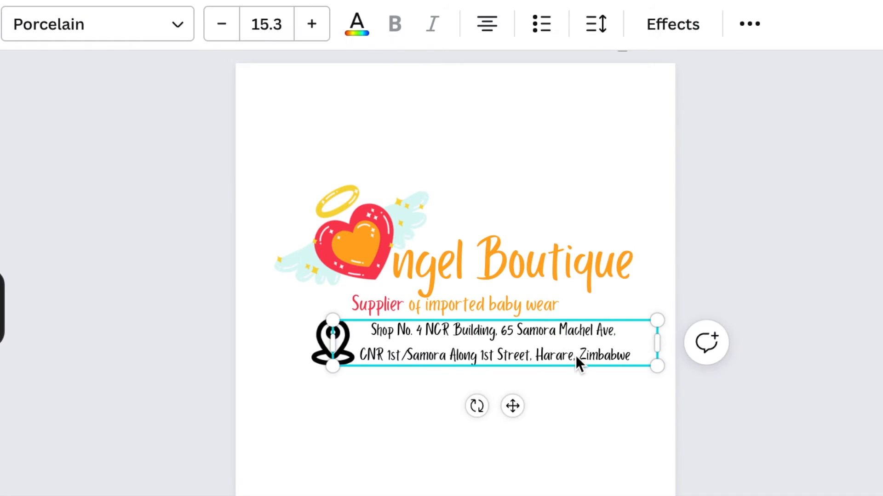
key(ctrl+d)
drag(576, 355, 472, 416)
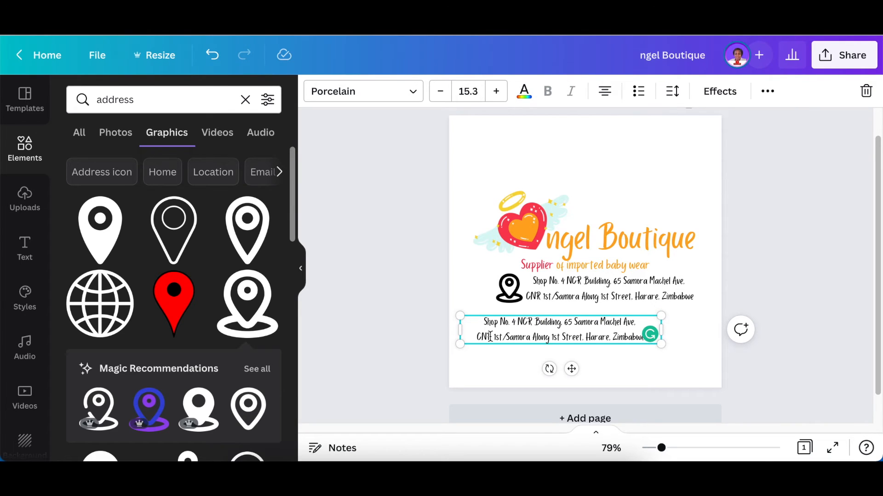
Search for 'whatsapp' and add a small WhatsApp icon at the lower left under the address
click(142, 102)
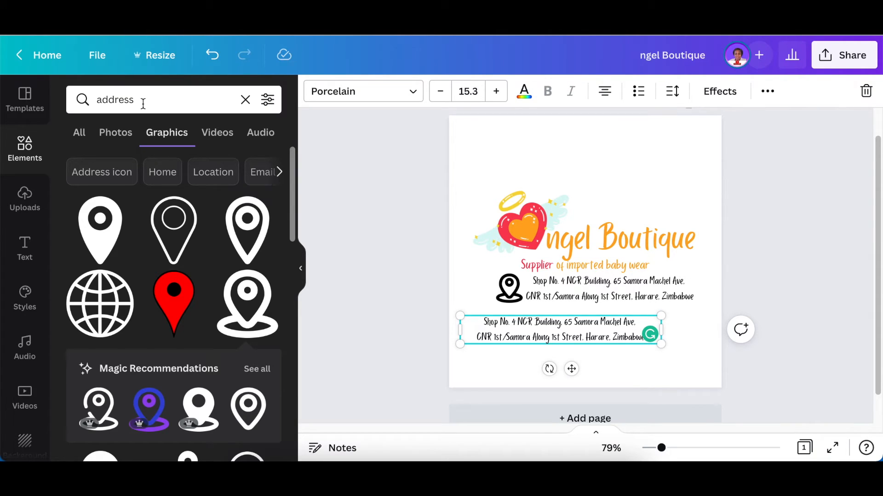
double_click(92, 101)
text(whatsapp)
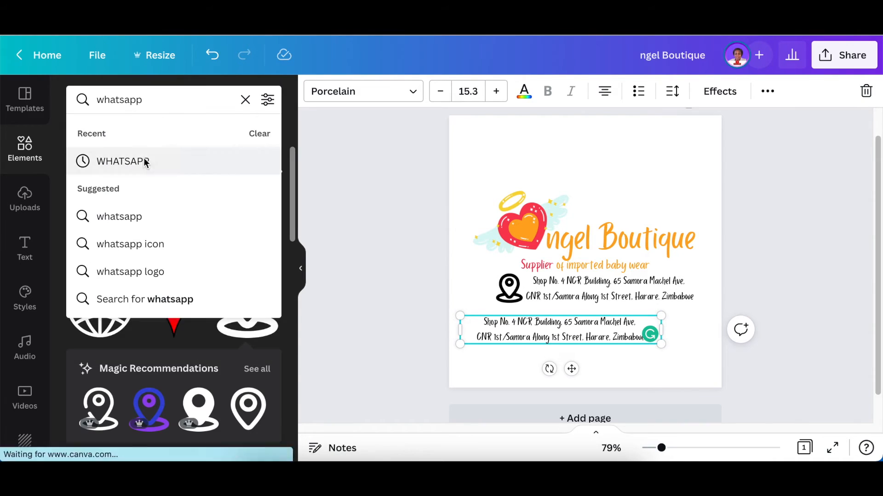
click(121, 161)
click(100, 230)
drag(639, 195, 577, 229)
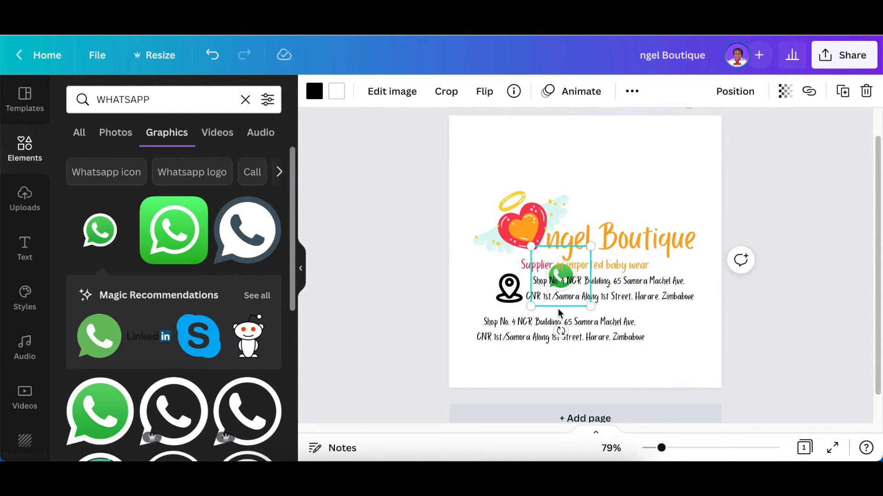
drag(544, 307, 473, 377)
drag(561, 329, 623, 330)
click(483, 349)
drag(520, 376, 486, 342)
mouse_move(477, 326)
mouse_down()
mouse_move(466, 326)
mouse_move(467, 314)
mouse_up()
Replace the duplicated address text with the boutique's phone number beside the WhatsApp icon
double_click(580, 337)
key(super+a)
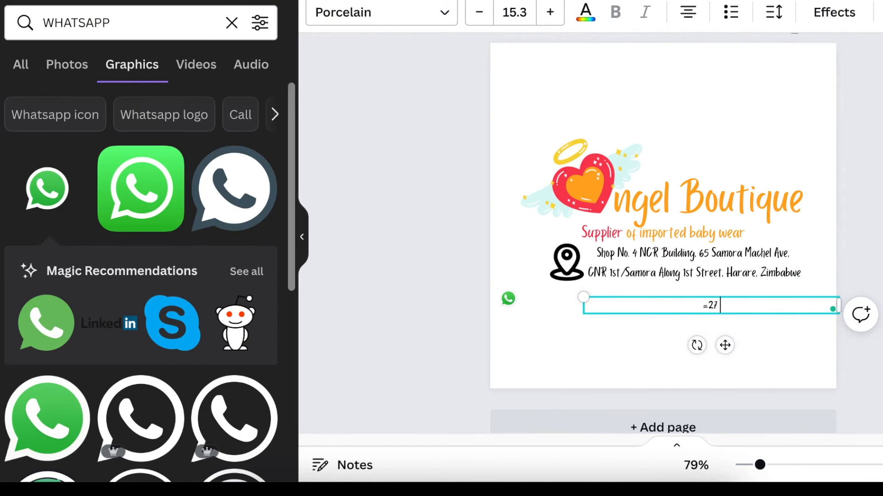
key(Left)
key(Left)
key(Left)
key(Left)
key(Left)
key(Left)
key(Left)
key(Left)
key(Left)
key(Left)
key(Left)
key(Left)
key(BackSpace)
text(+)
click(700, 305)
text(90)
drag(838, 304, 603, 304)
drag(509, 299, 542, 303)
Add a small Facebook icon after the phone number, followed by a text copy showing the boutique's handle
click(114, 22)
text(facebook)
key(Return)
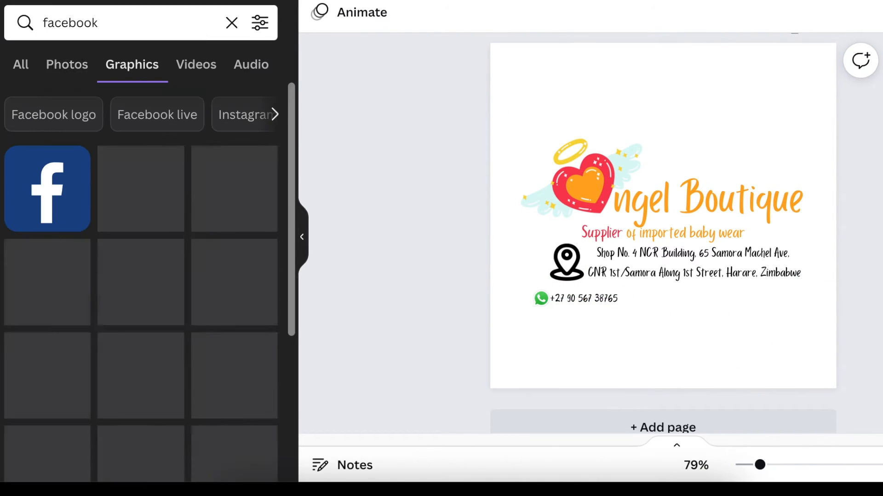
click(236, 290)
drag(746, 292, 545, 320)
drag(556, 363, 689, 327)
click(593, 299)
key(ctrl+d)
triple_click(676, 298)
text(@angelboutique)
Add a small Instagram logo after the Facebook handle, followed by another copy of the handle
click(39, 22)
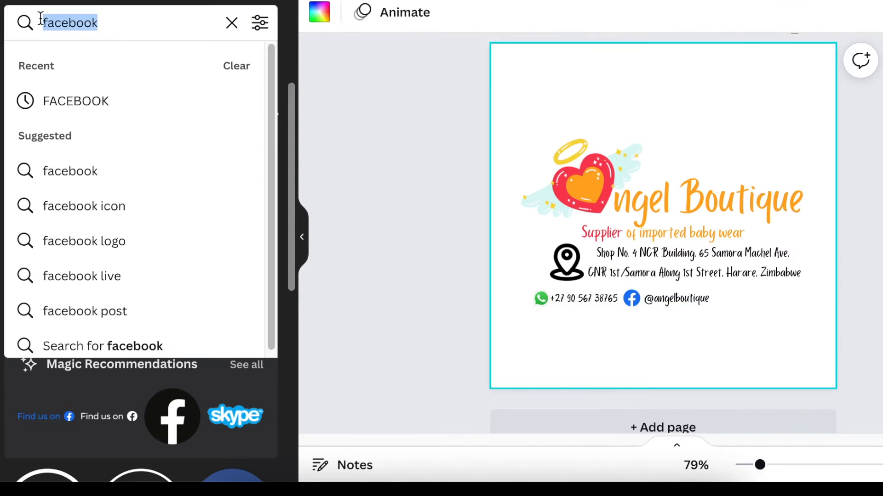
text(instagram)
key(Return)
click(47, 188)
drag(802, 78, 542, 336)
drag(548, 389, 739, 343)
drag(733, 308, 728, 304)
click(635, 359)
click(676, 298)
key(ctrl+d)
drag(701, 353, 782, 341)
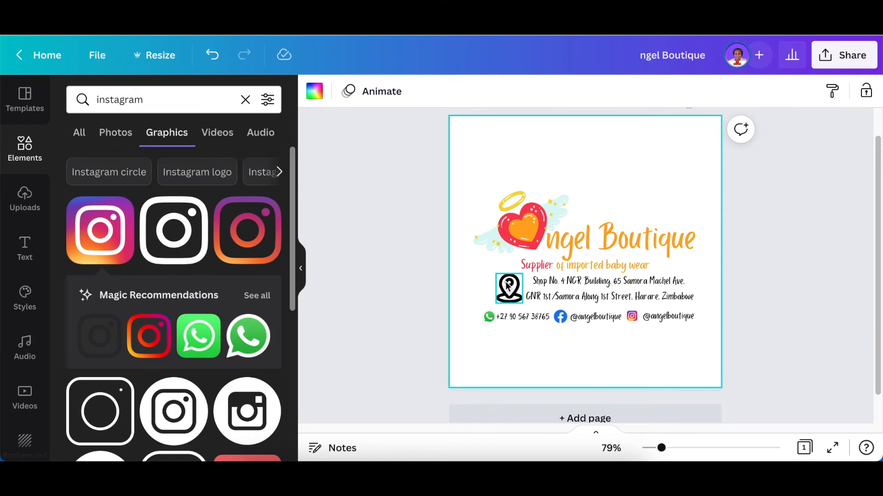
click(566, 262)
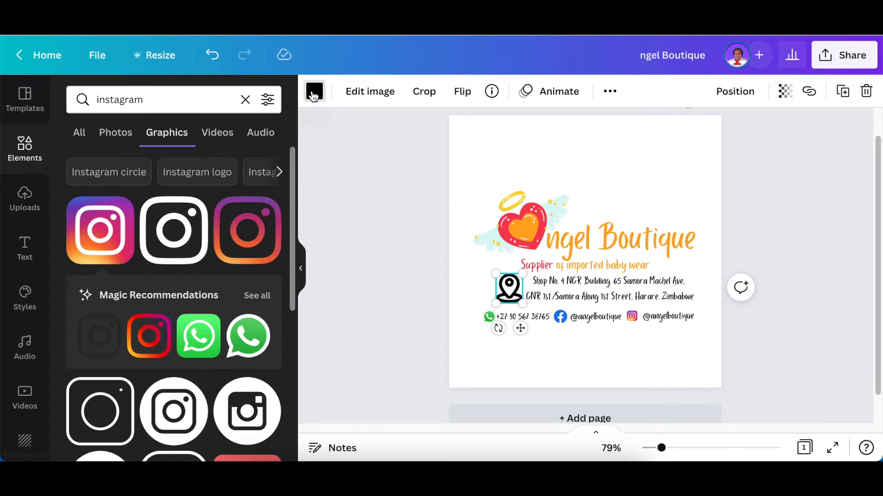
Make the location pin icon orange
click(314, 94)
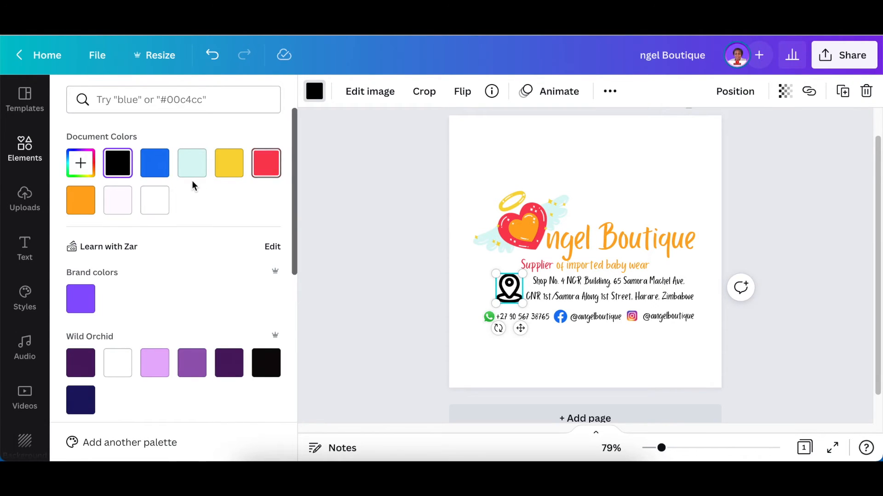
click(81, 200)
click(360, 254)
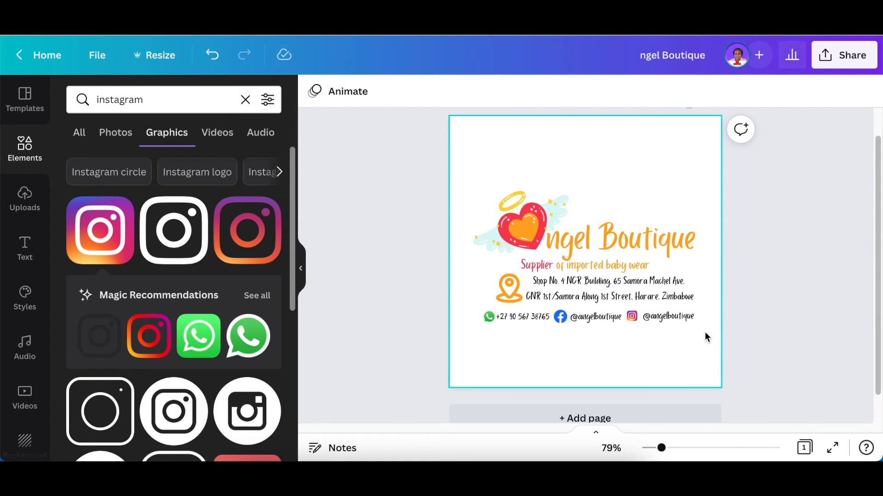
Select every logo element, group them, and centre the group on the page
drag(401, 160, 764, 357)
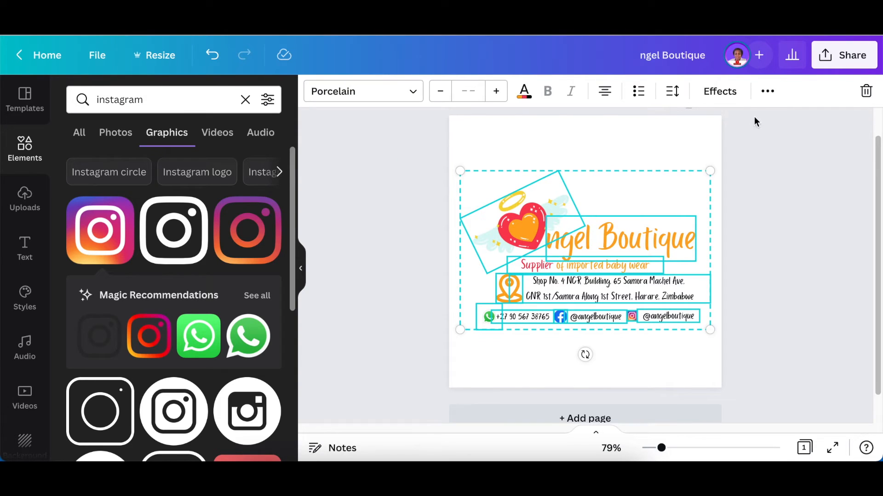
click(766, 92)
click(578, 124)
mouse_move(660, 214)
mouse_down()
mouse_move(656, 203)
mouse_move(661, 217)
mouse_up()
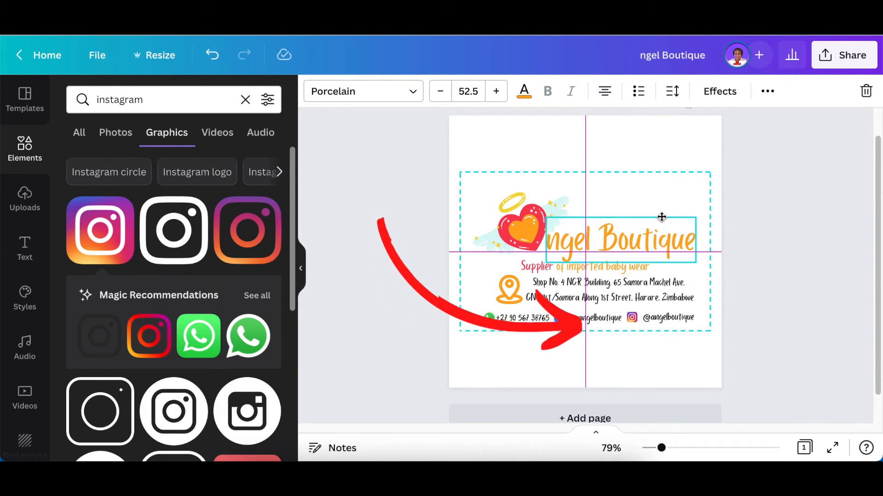
drag(662, 217, 660, 217)
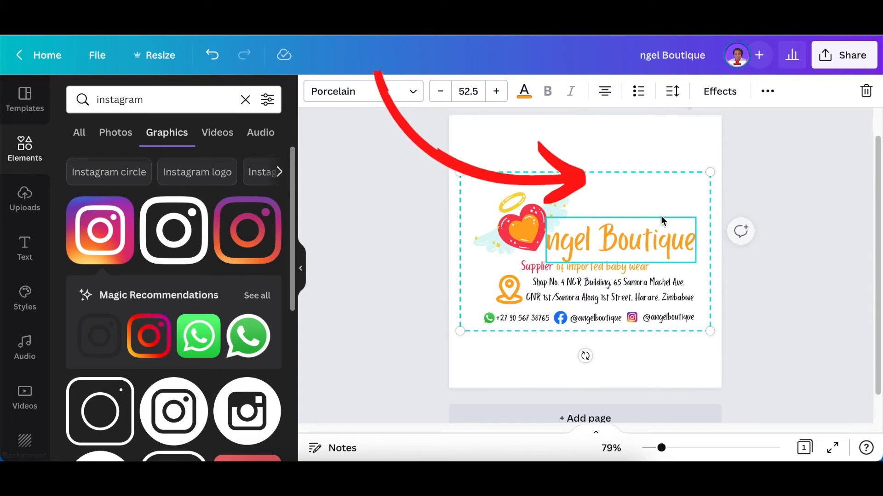
click(753, 319)
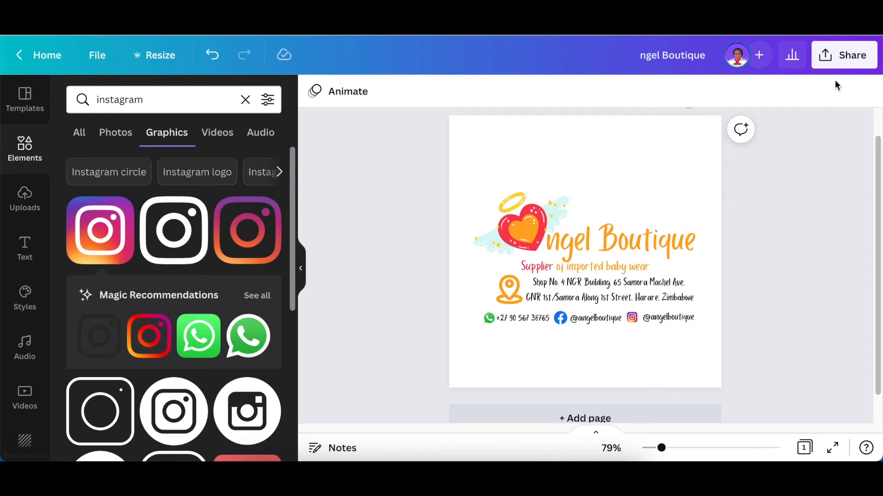
Download the design from Share as a PNG with Transparent background ticked
click(846, 56)
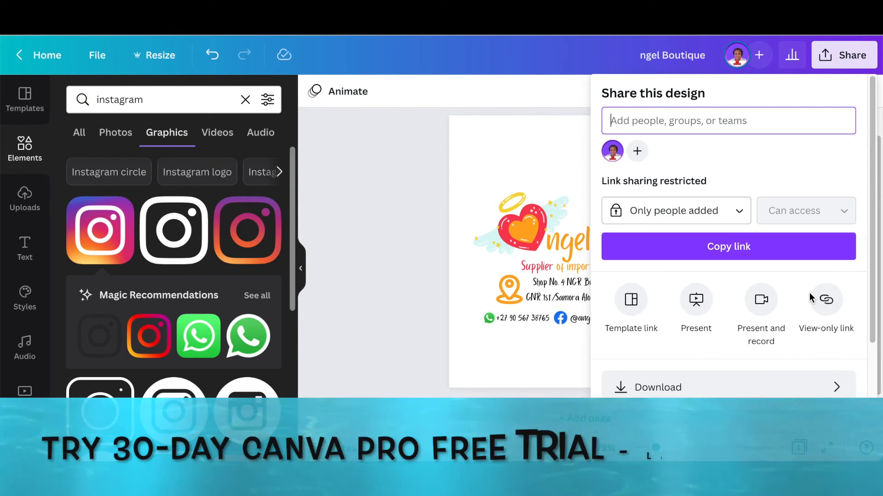
scroll(809, 293, down, 2)
click(781, 309)
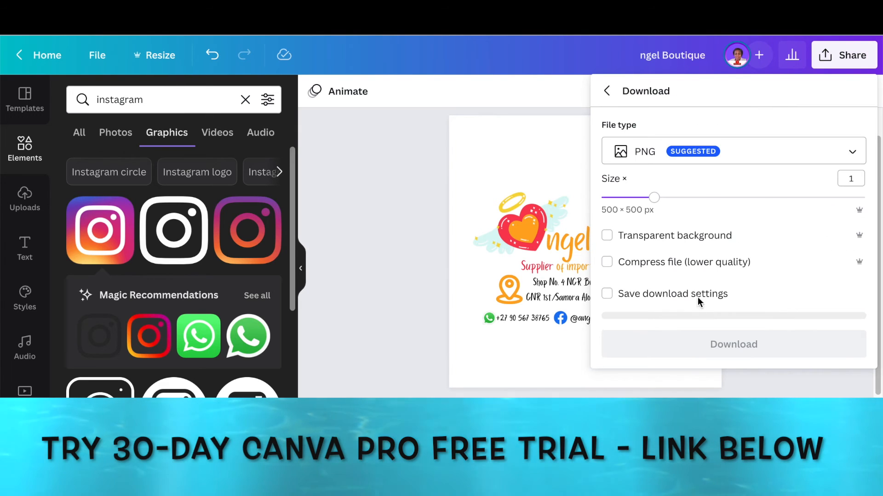
click(607, 236)
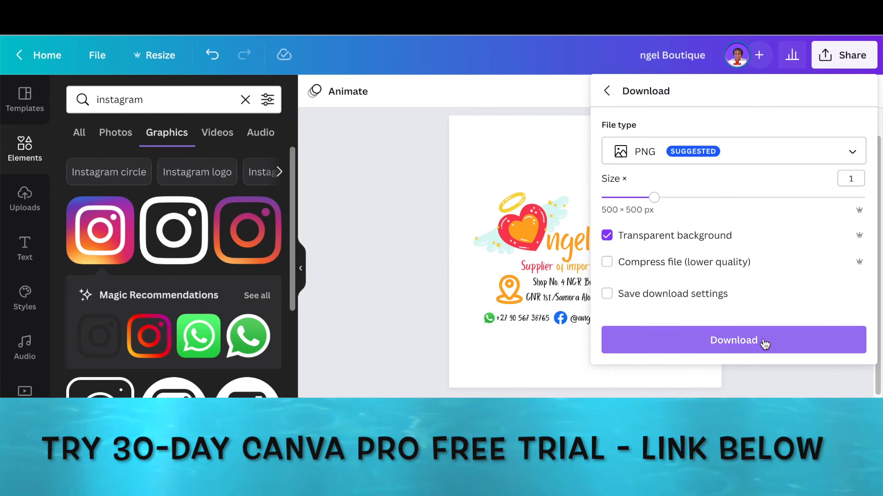
click(764, 342)
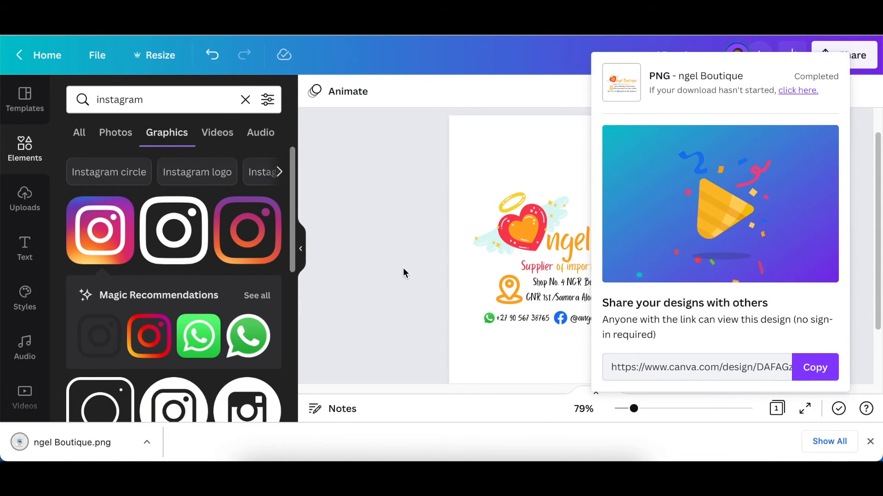
click(404, 269)
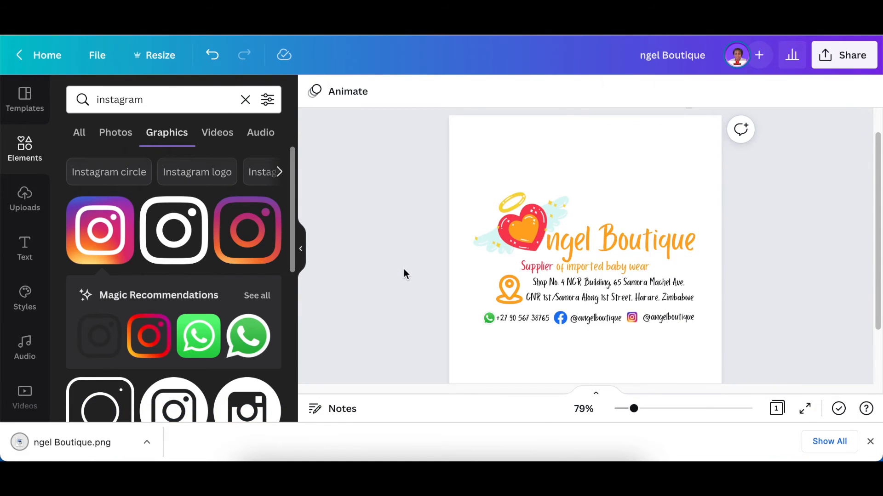
click(603, 288)
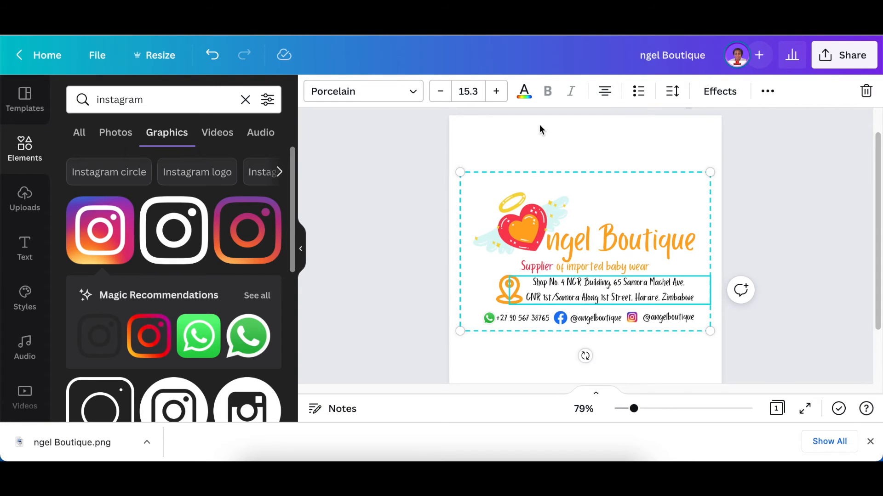
click(525, 91)
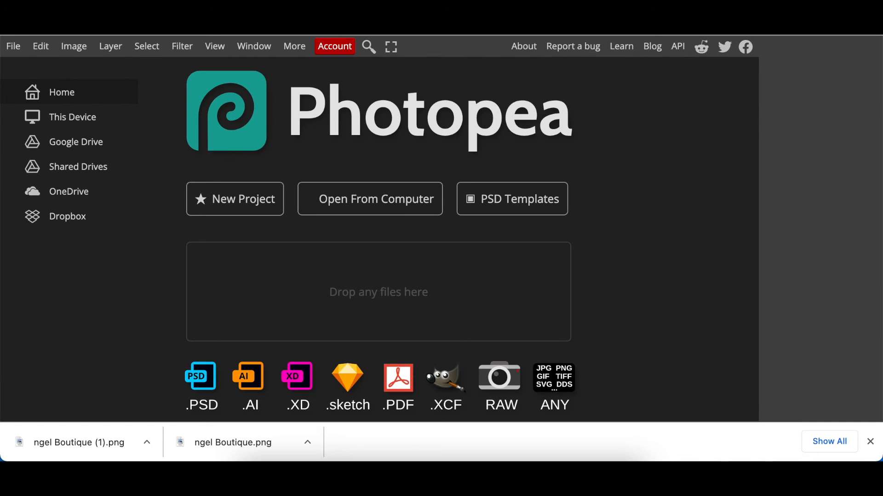
Open '3D LOGO MOCKUP WITH REALISTIC SHADOW .psd' from the Desktop
click(369, 205)
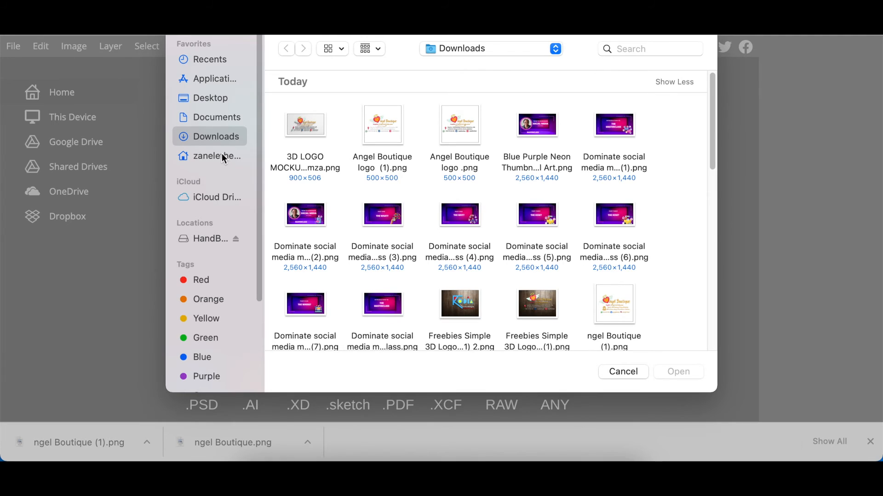
click(225, 99)
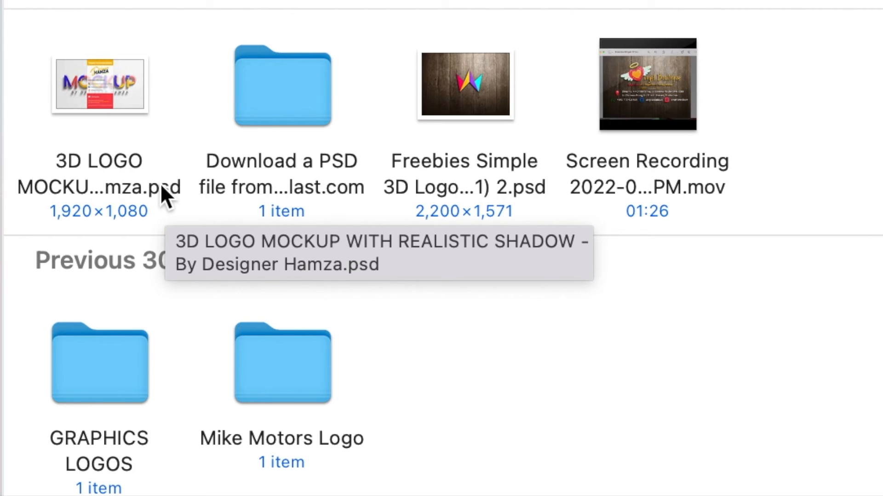
click(103, 90)
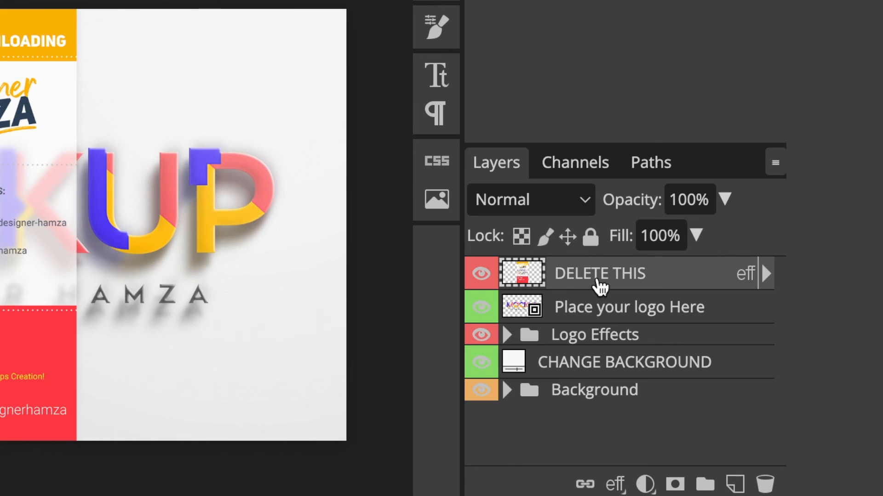
Hide the DELETE THIS overlay, open the Place your logo Here smart object, and hide its sample logo
click(482, 274)
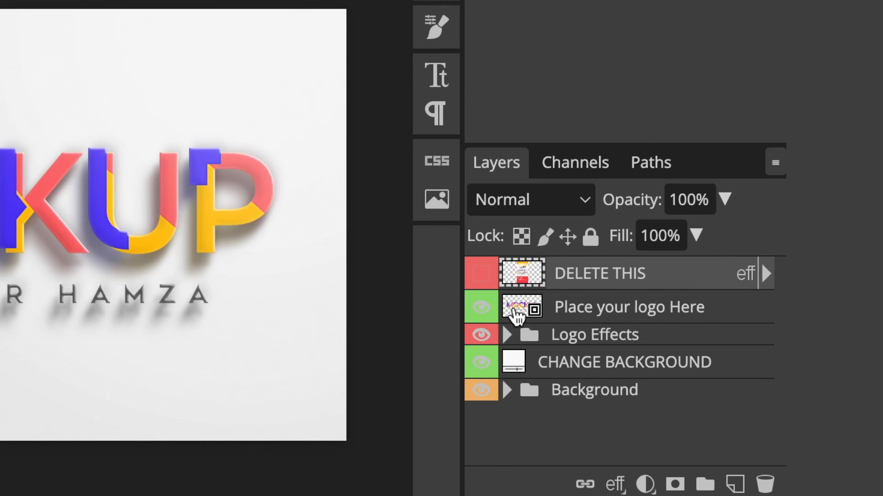
double_click(515, 311)
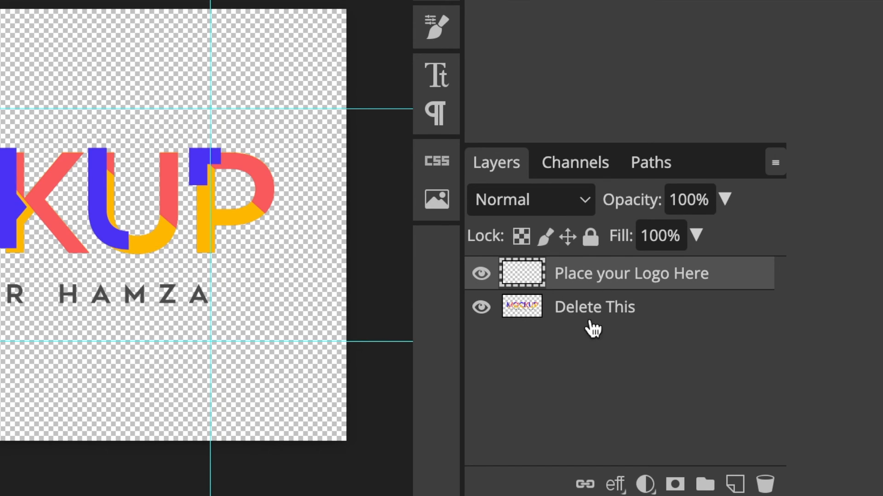
click(481, 309)
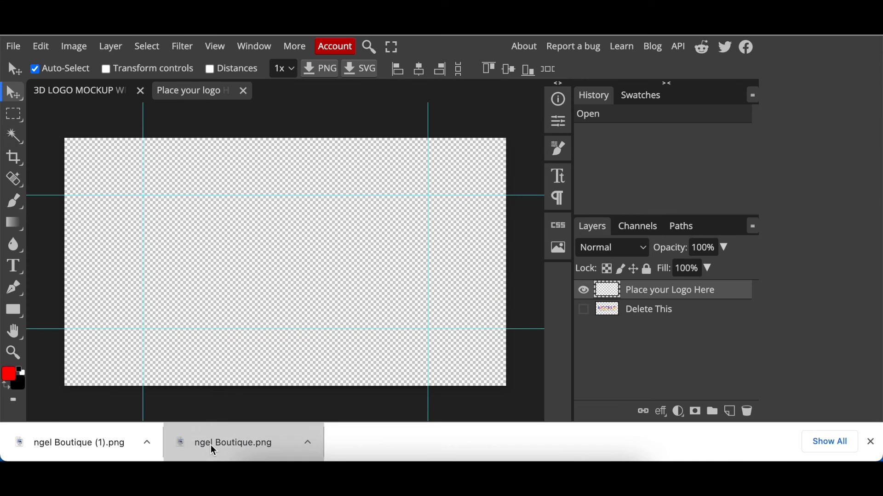
Place the Angel Boutique PNG, enlarge it to fill the canvas, and save it into the mockup
drag(212, 450, 224, 397)
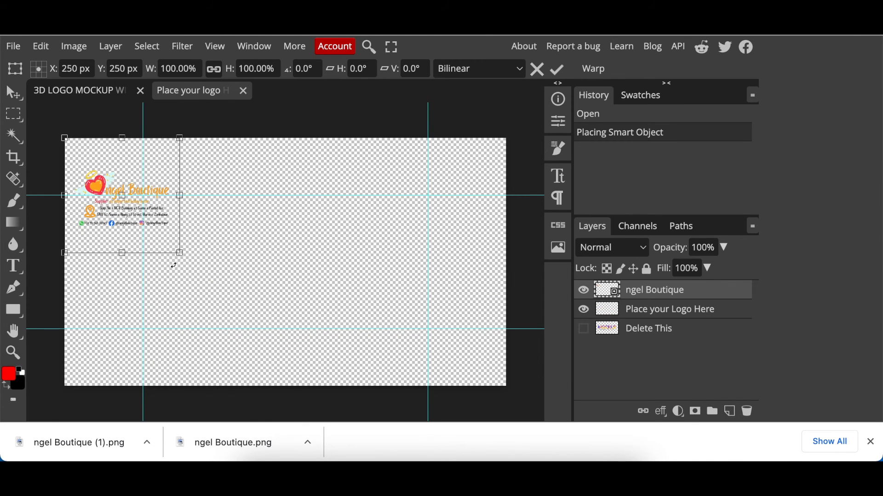
drag(180, 252, 391, 369)
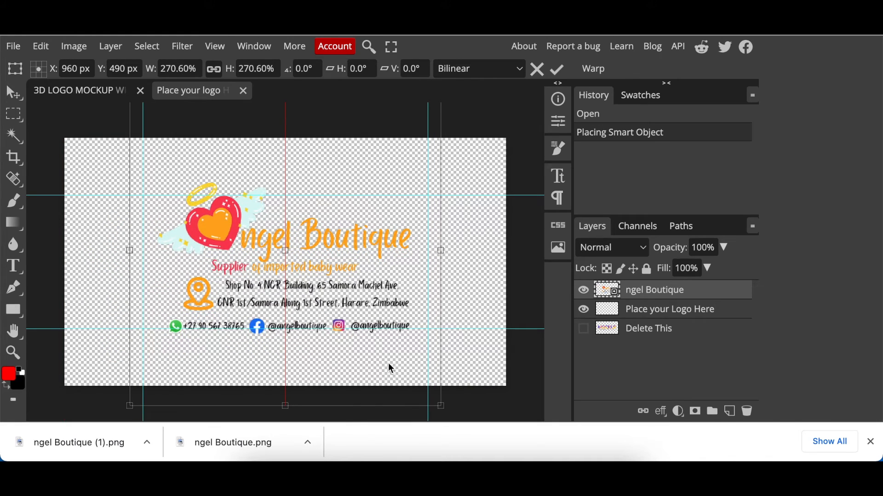
click(14, 45)
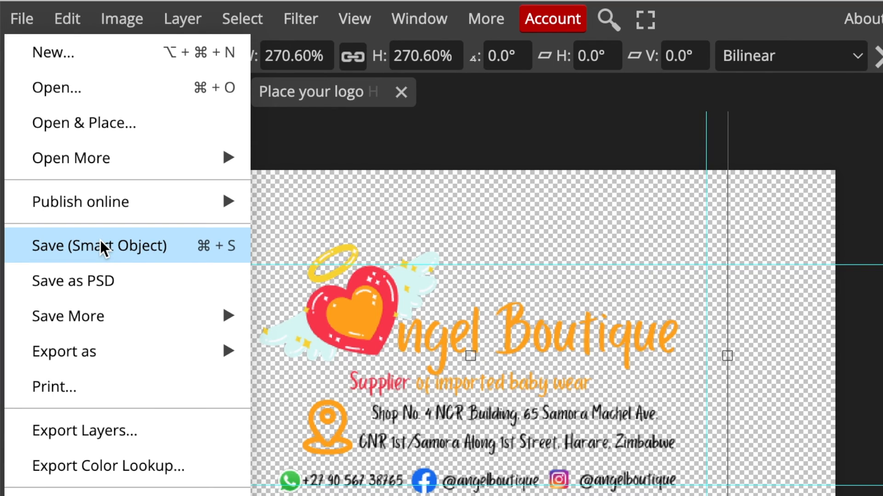
key(Return)
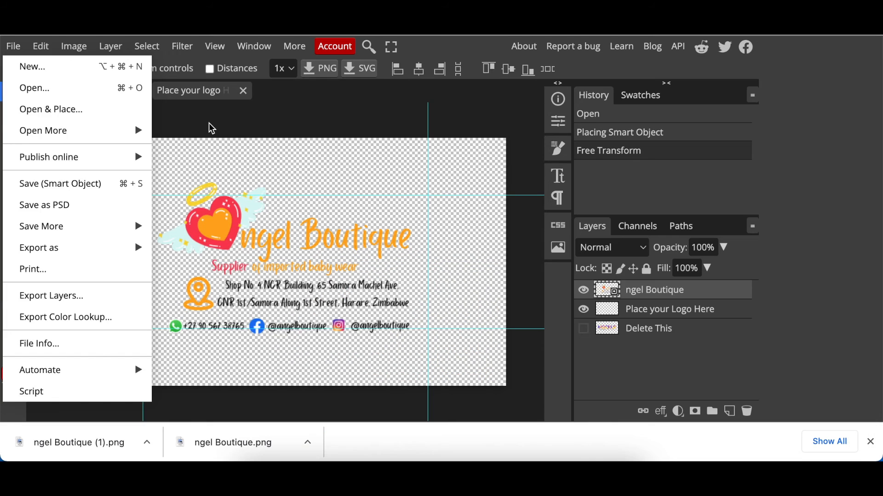
click(209, 127)
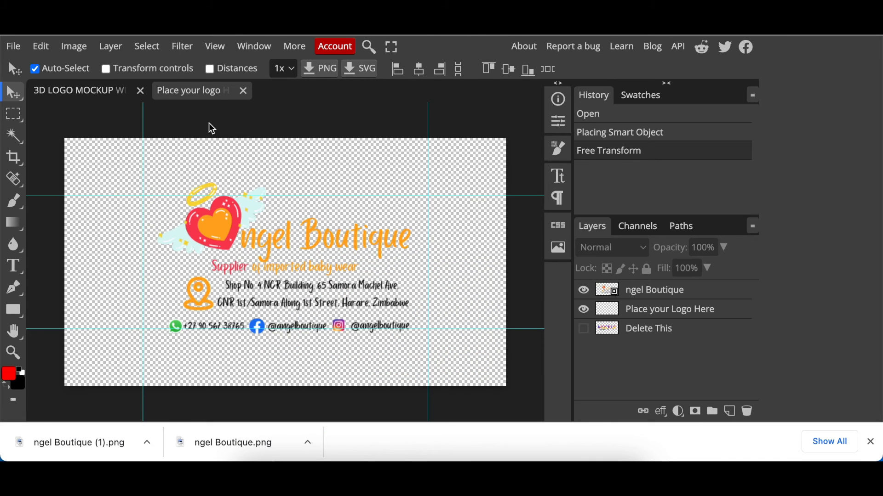
click(75, 95)
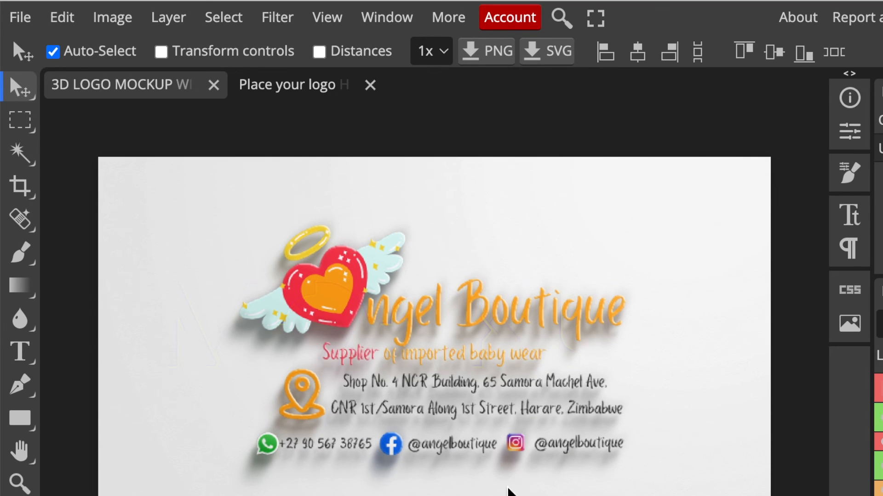
Export the white-wall mockup as a PNG, changing the width from 1920 to 900 px
click(19, 20)
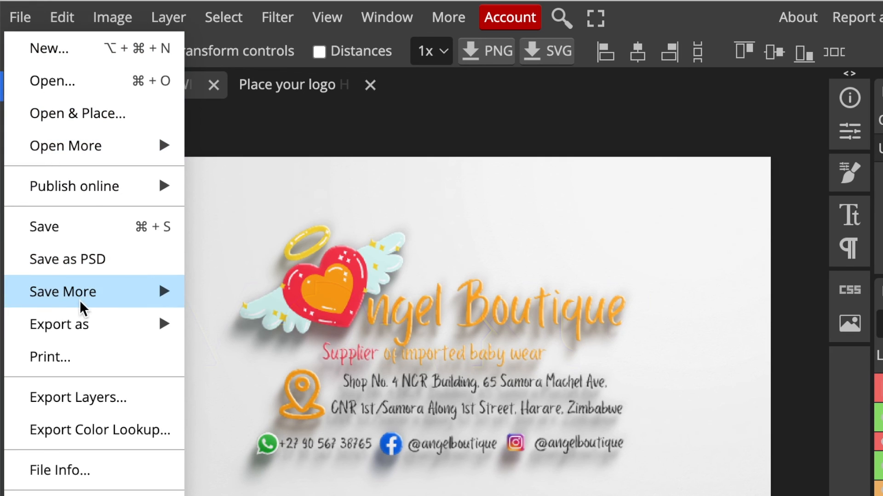
mouse_move(87, 330)
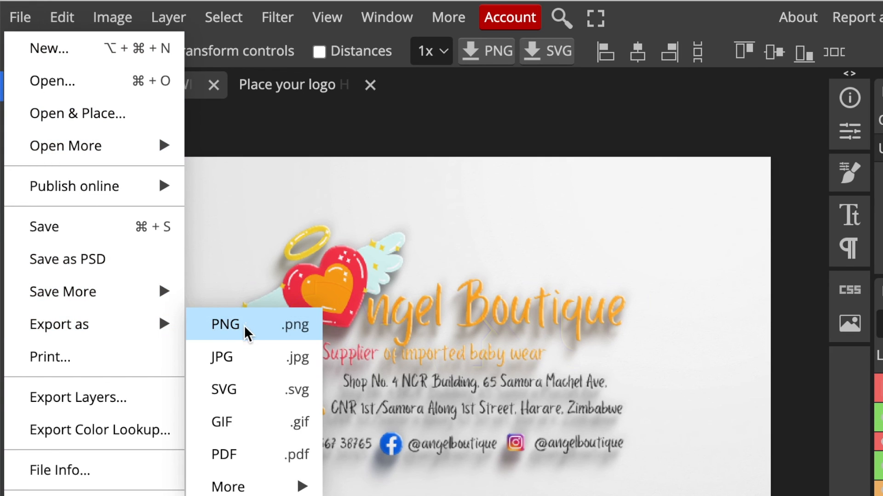
click(244, 325)
click(786, 122)
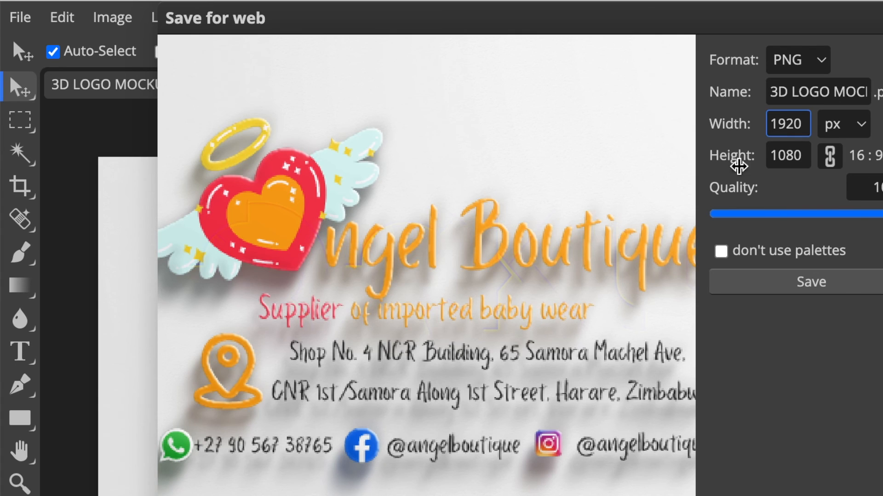
click(779, 124)
key(BackSpace)
key(BackSpace)
key(BackSpace)
key(BackSpace)
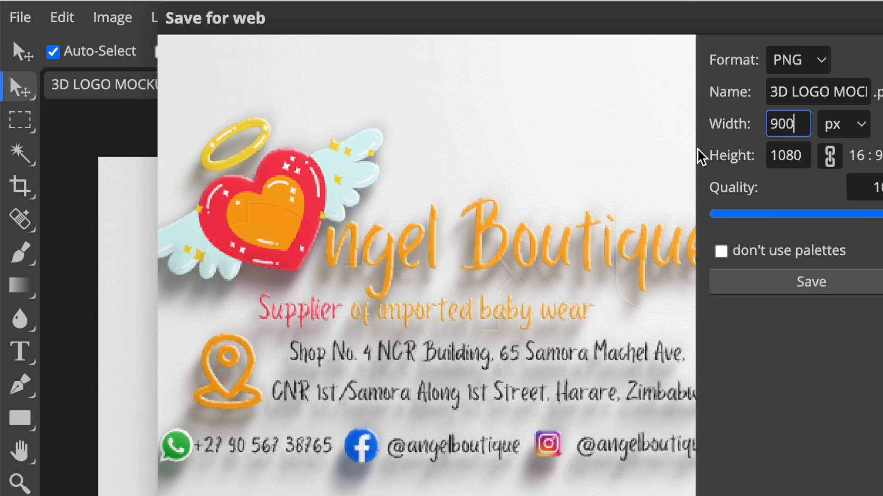
text(900)
key(Tab)
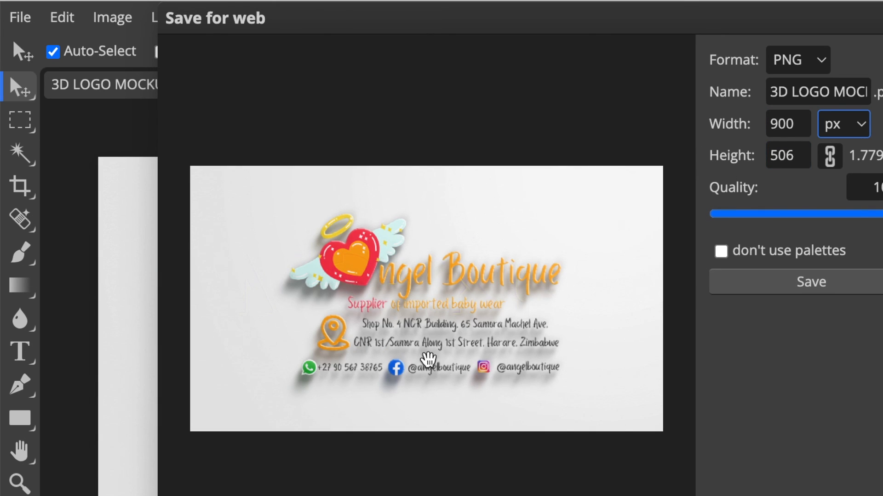
click(814, 287)
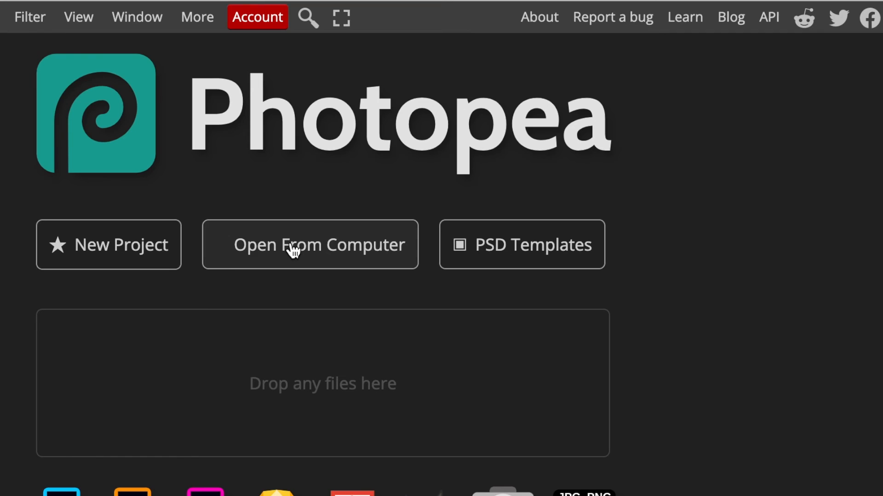
Open the Freebies Simple wood logo mockup PSD, enter its Your Logo Here smart object, and hide layer 4
click(291, 248)
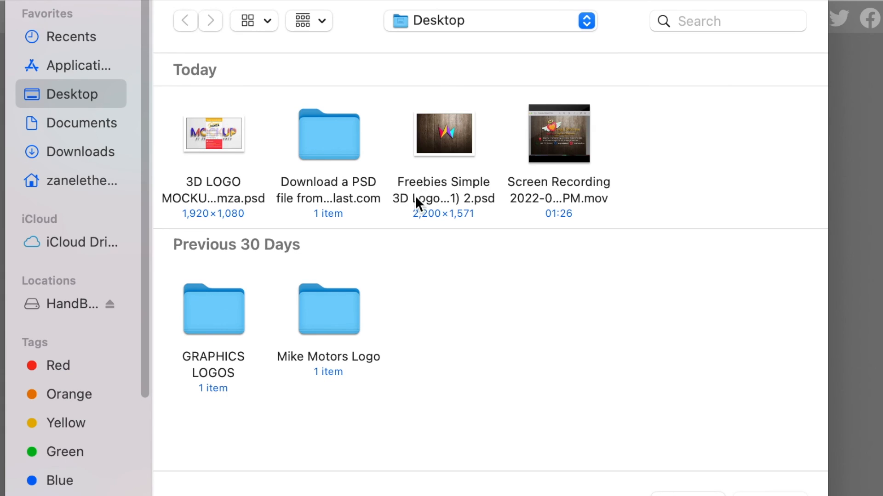
double_click(432, 185)
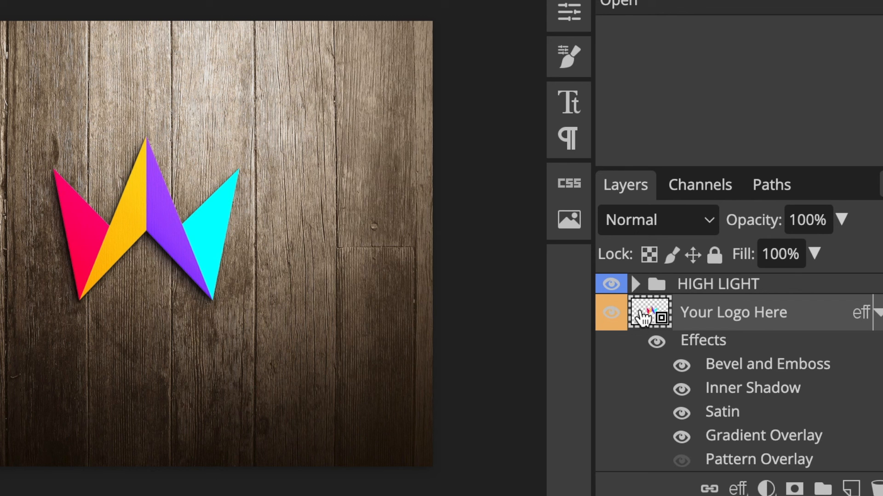
double_click(642, 316)
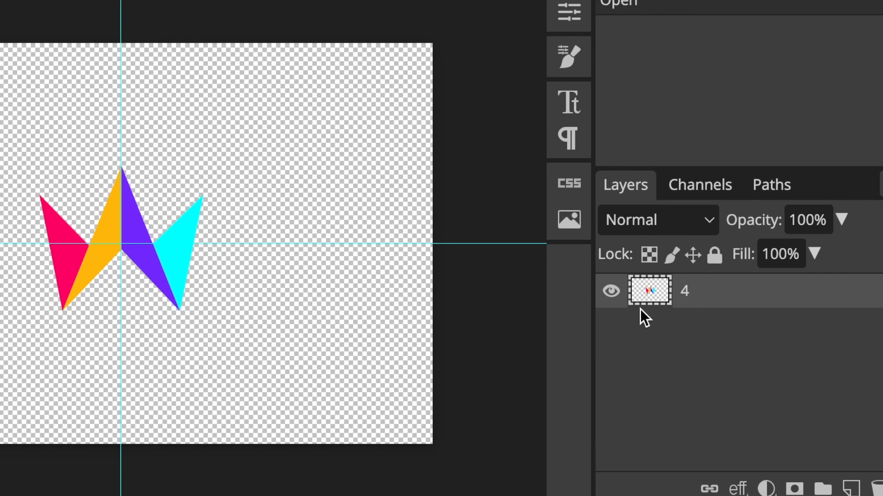
click(613, 296)
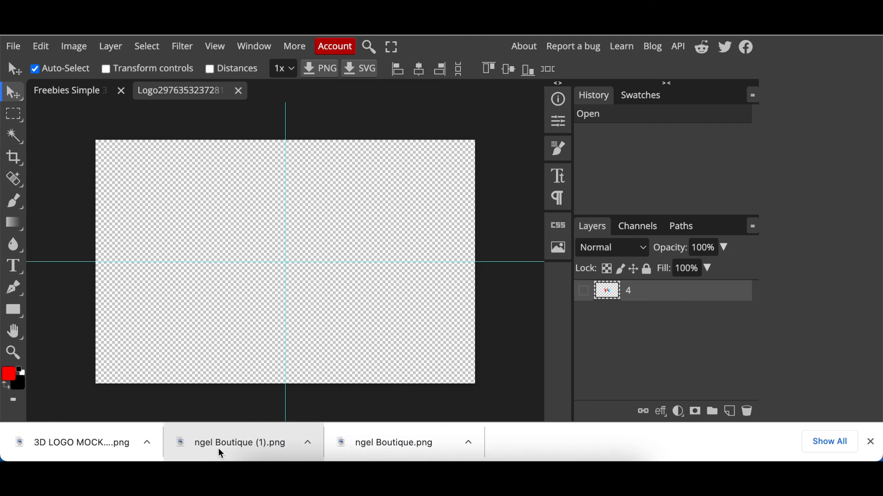
Place and enlarge the Angel Boutique PNG, then save it into the wood mockup
drag(218, 448, 237, 338)
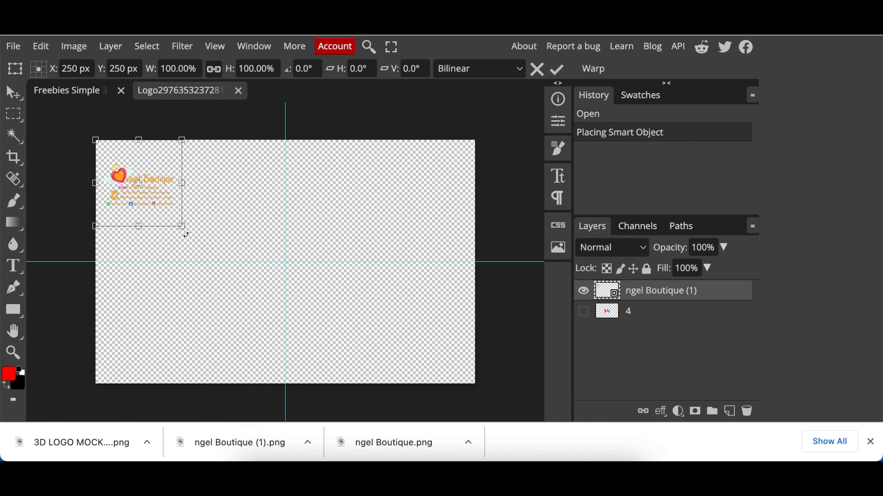
drag(183, 227, 426, 407)
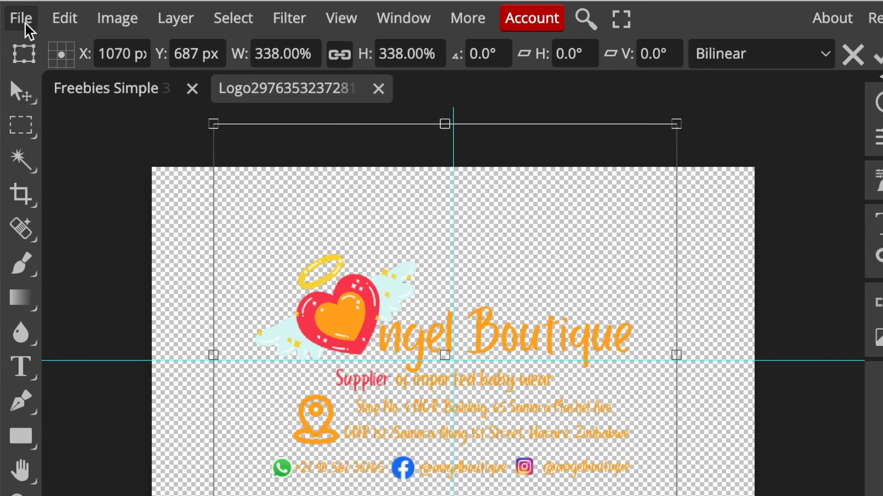
click(21, 19)
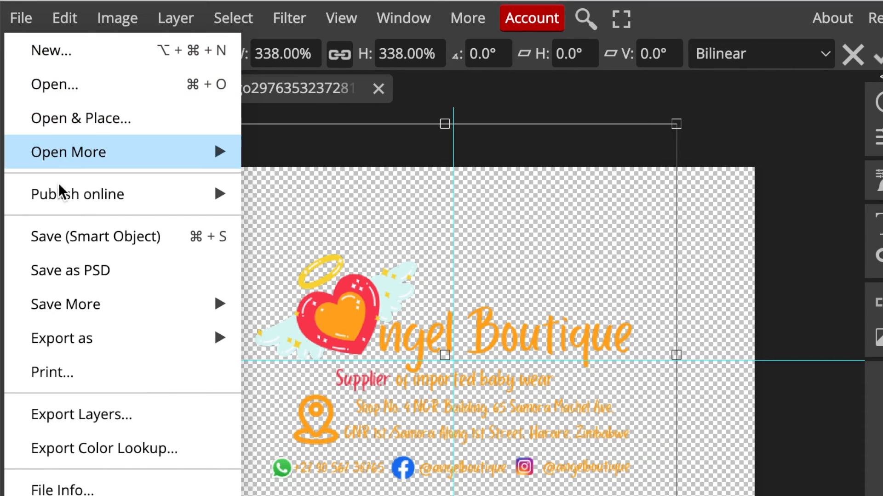
click(72, 238)
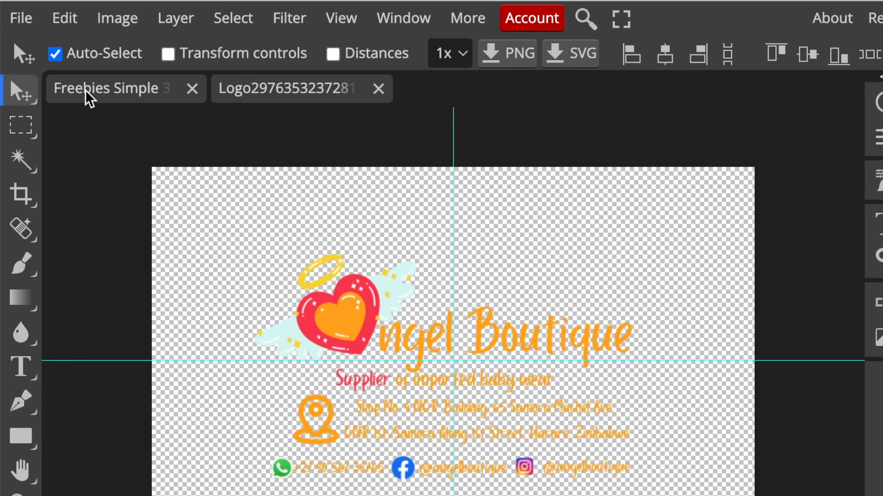
click(89, 92)
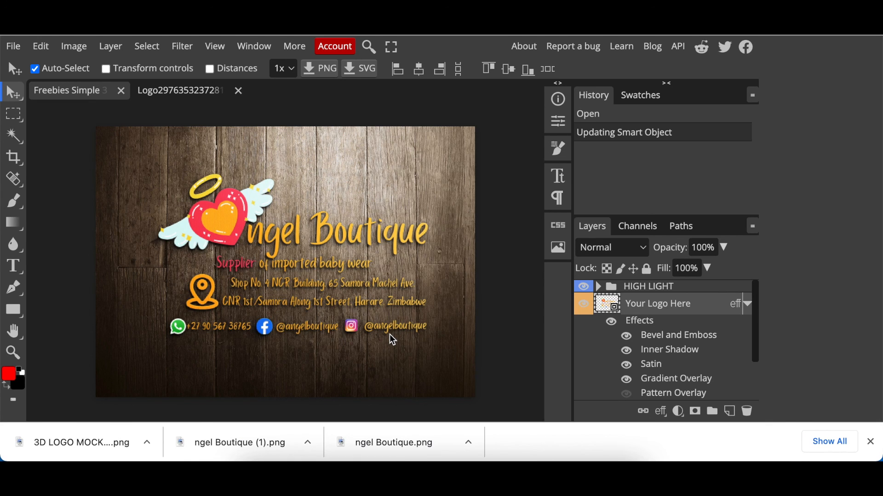
click(14, 47)
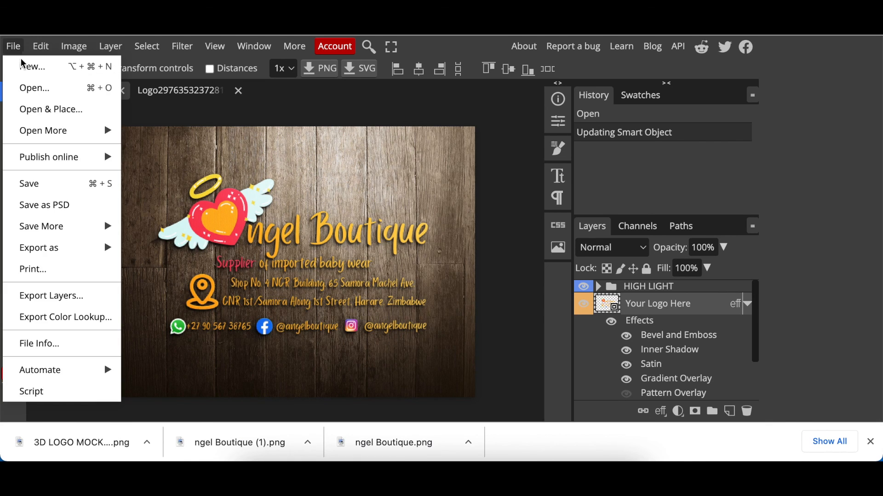
mouse_move(60, 251)
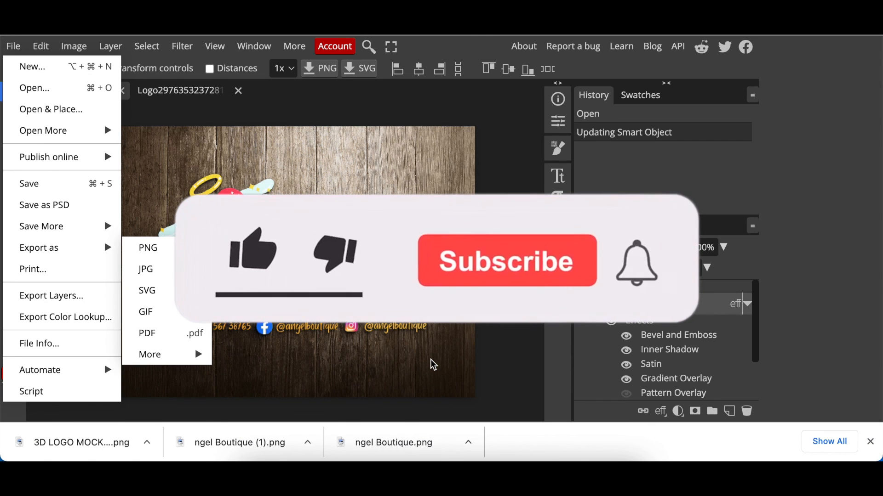
click(315, 129)
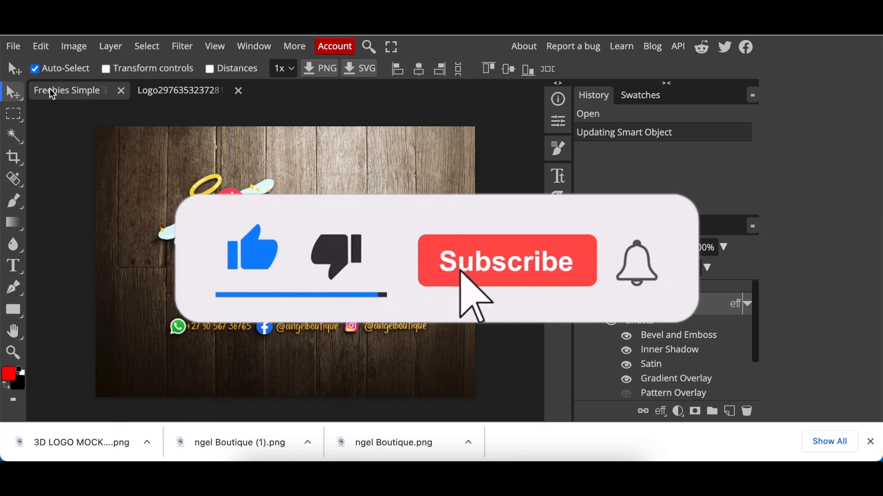